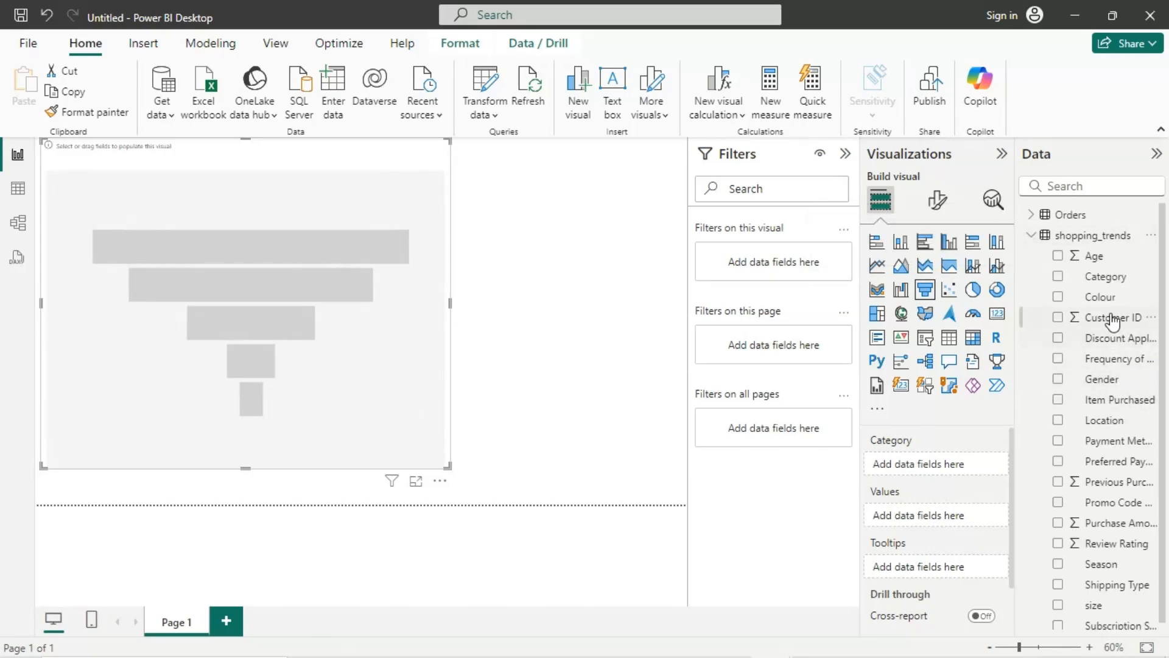
Fill the funnel chart with Category as the category and Previous Purchases as the values from shopping_trends, and inspect its bars.
drag(1107, 280, 958, 473)
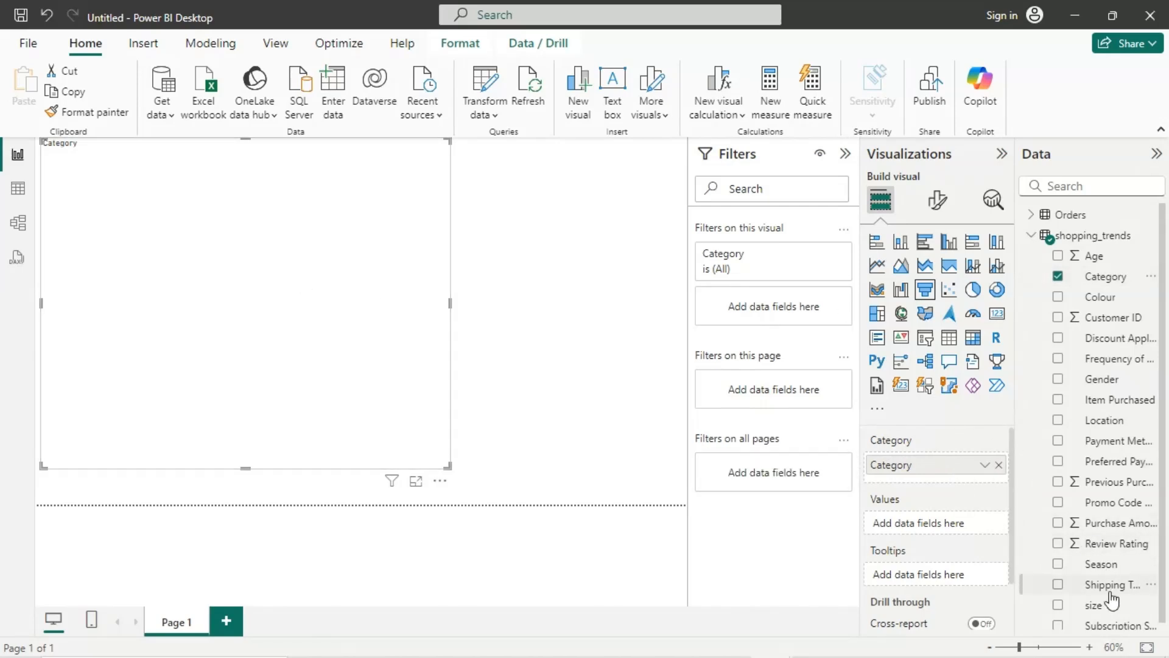
scroll(1096, 584, down, 1)
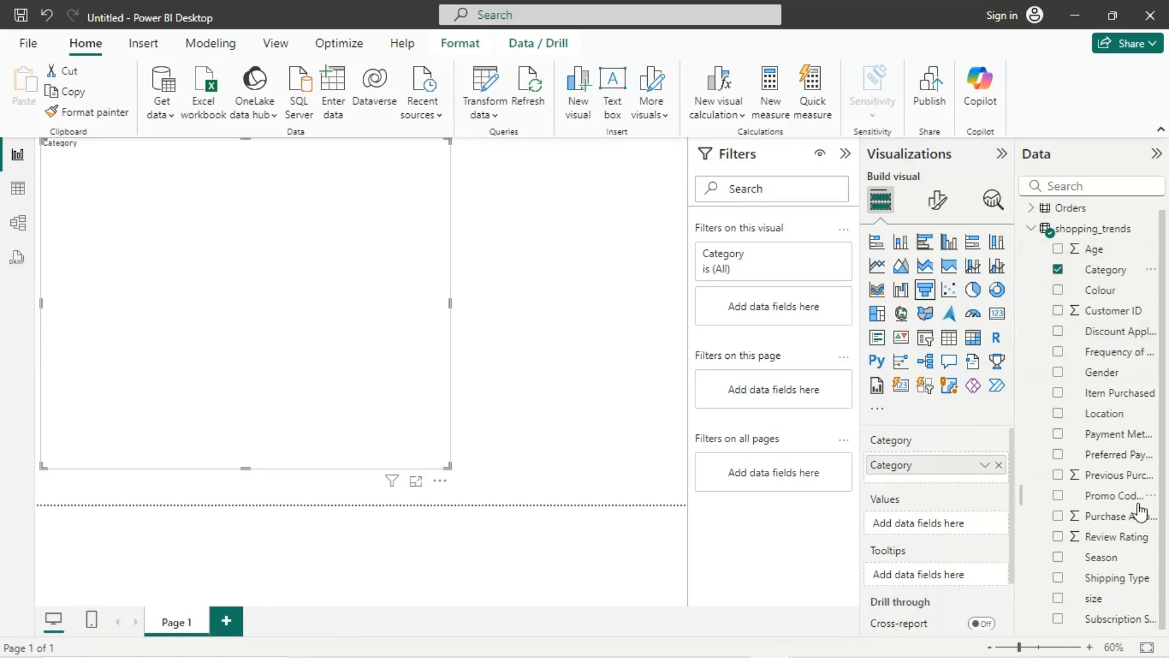
drag(1127, 476, 966, 526)
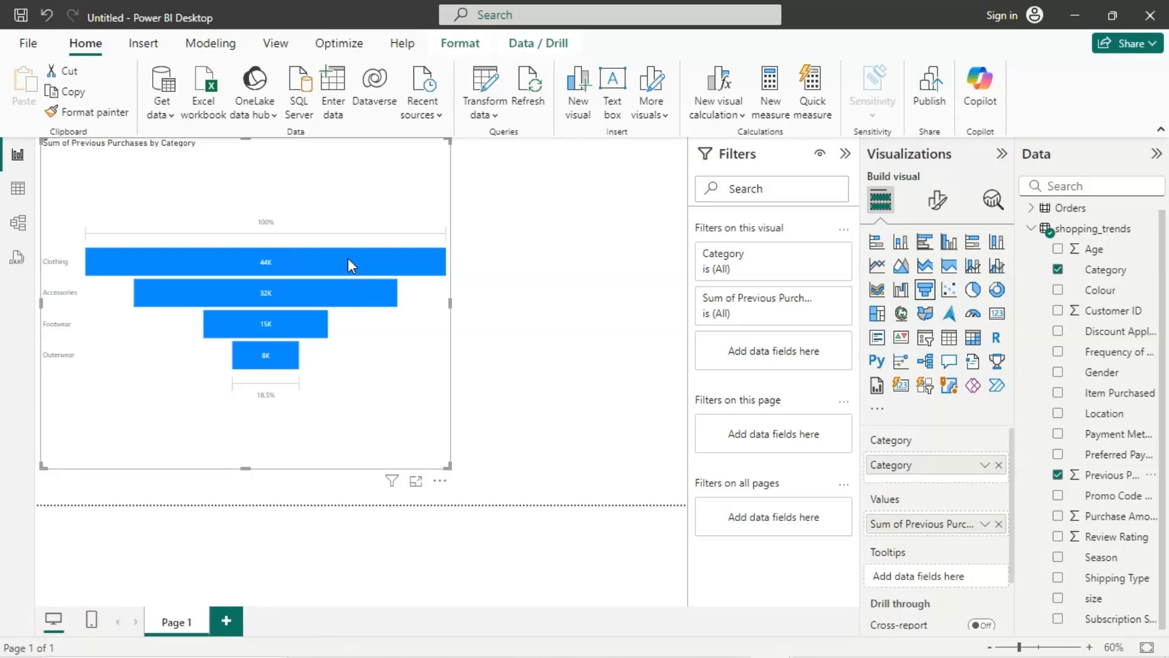
mouse_move(352, 264)
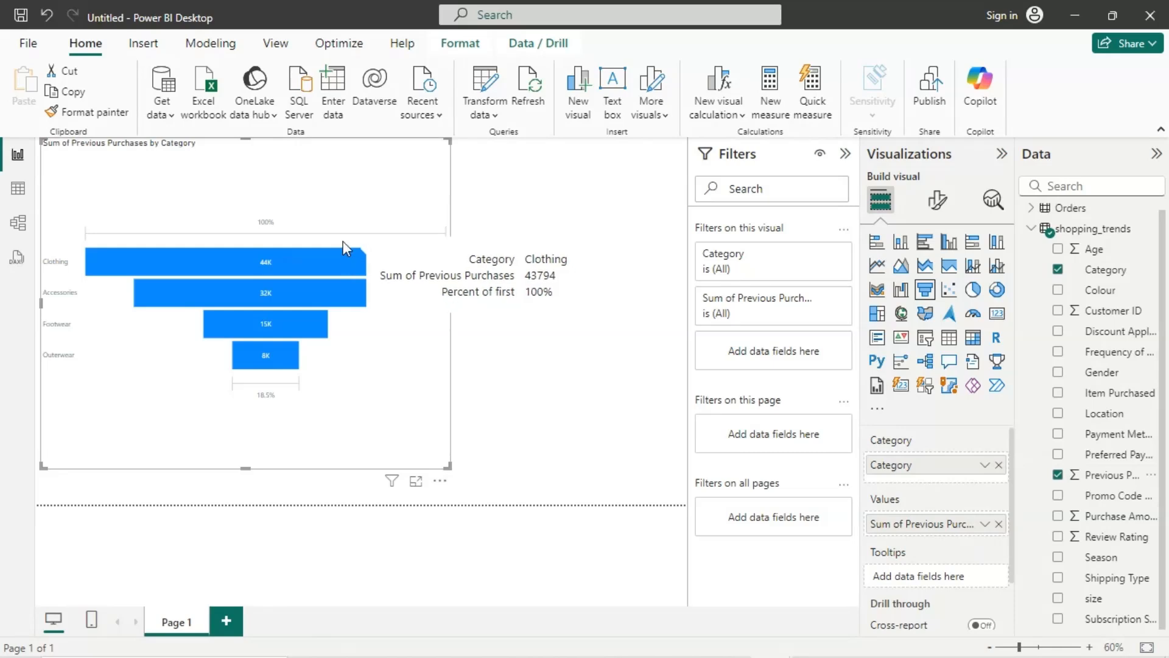
mouse_move(246, 358)
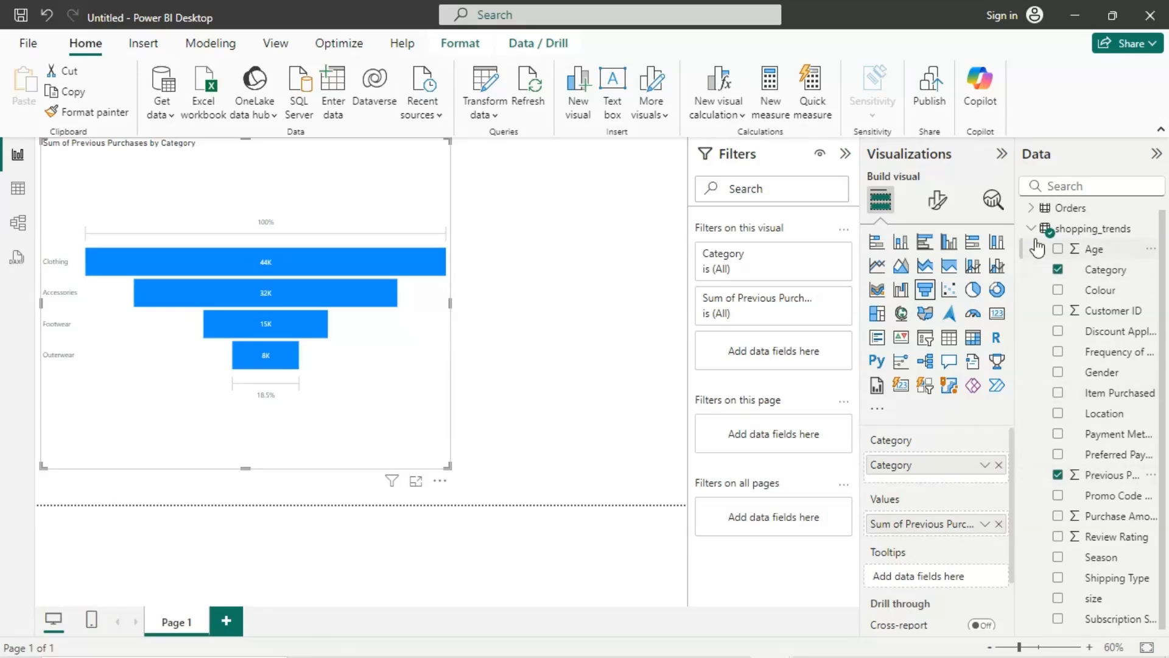
Replace the funnel chart's fields with Product Sub-Category as the category and Profit as the values from the Orders table.
click(1037, 249)
click(1030, 228)
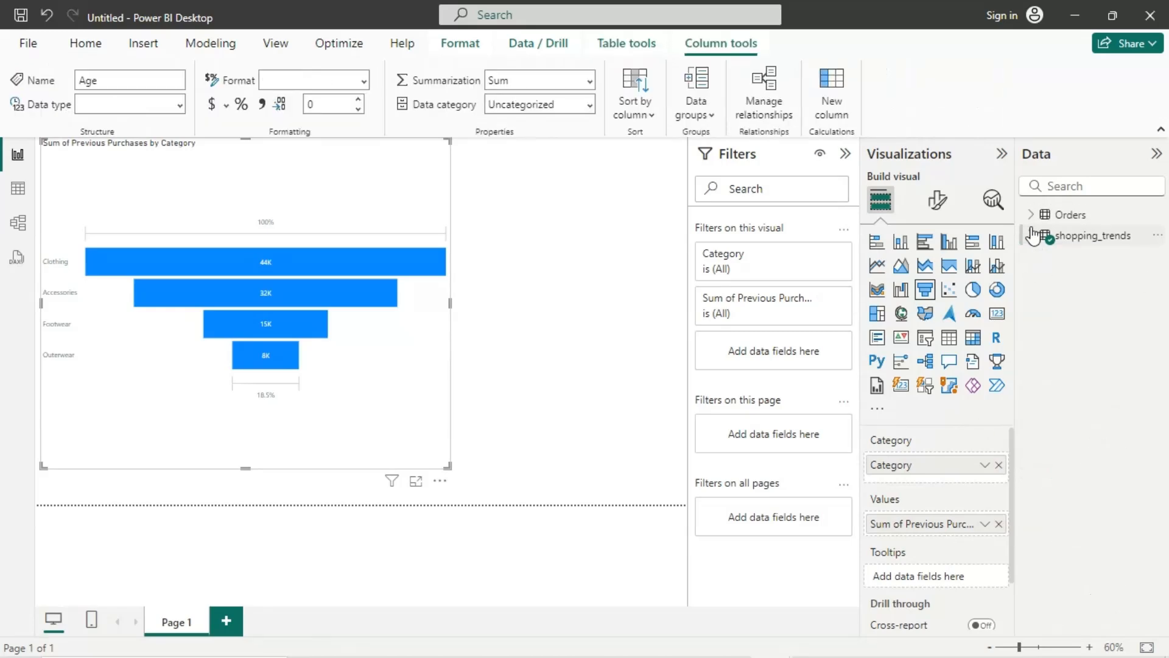
click(1029, 218)
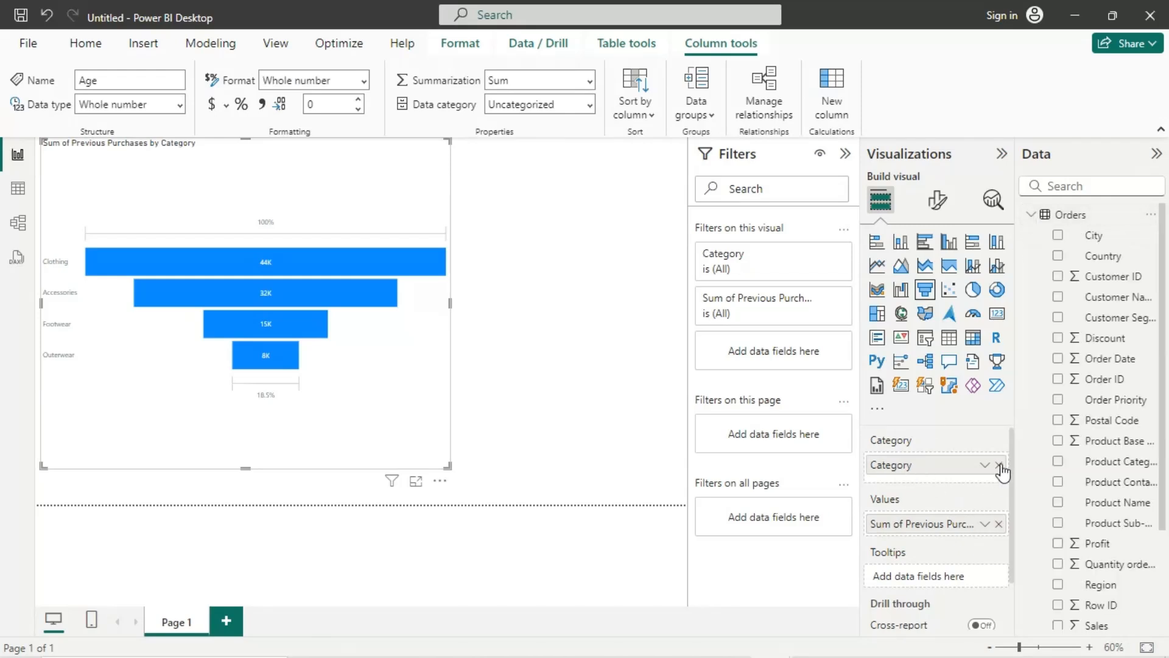
click(999, 466)
click(998, 515)
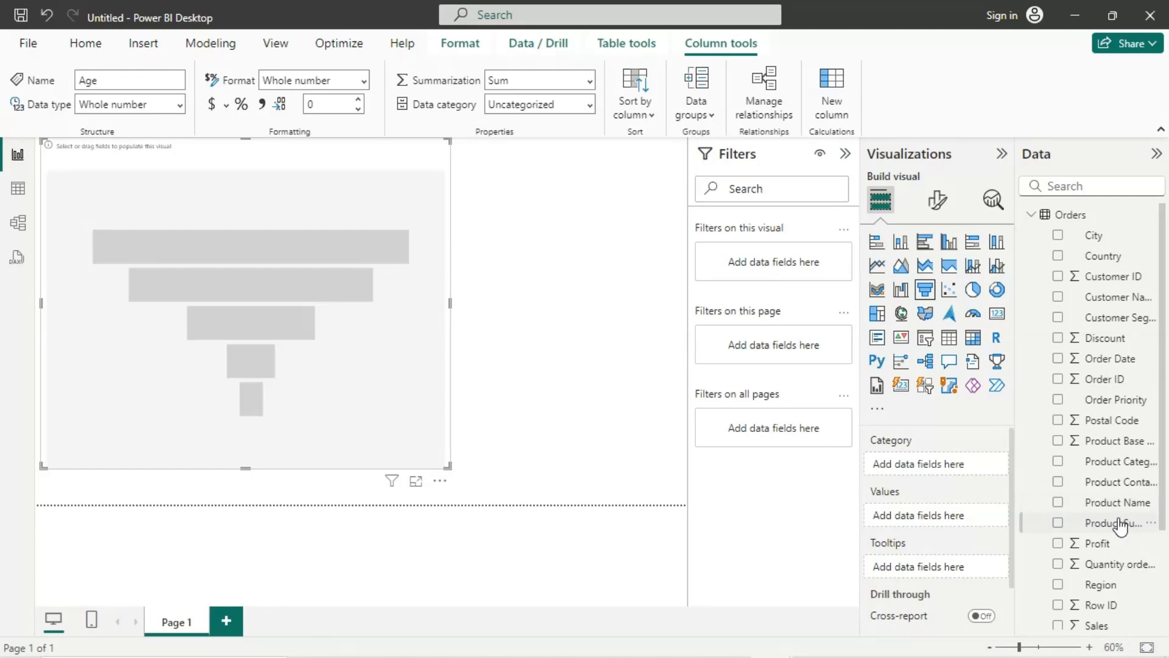
drag(1118, 523, 943, 459)
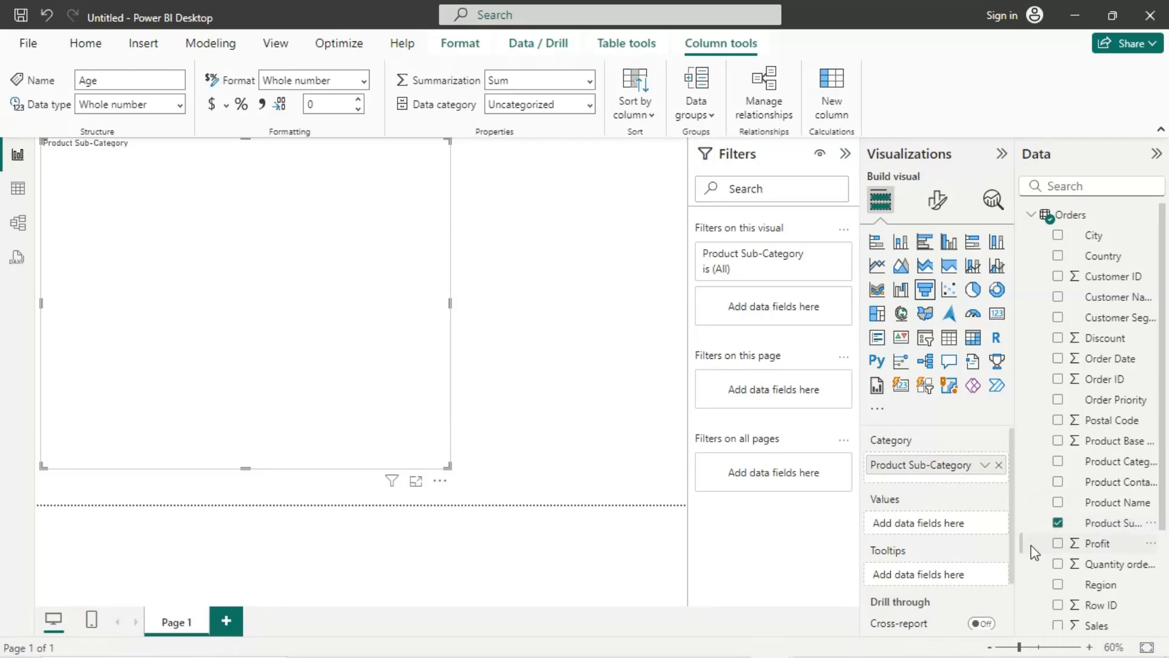
drag(1086, 551, 945, 521)
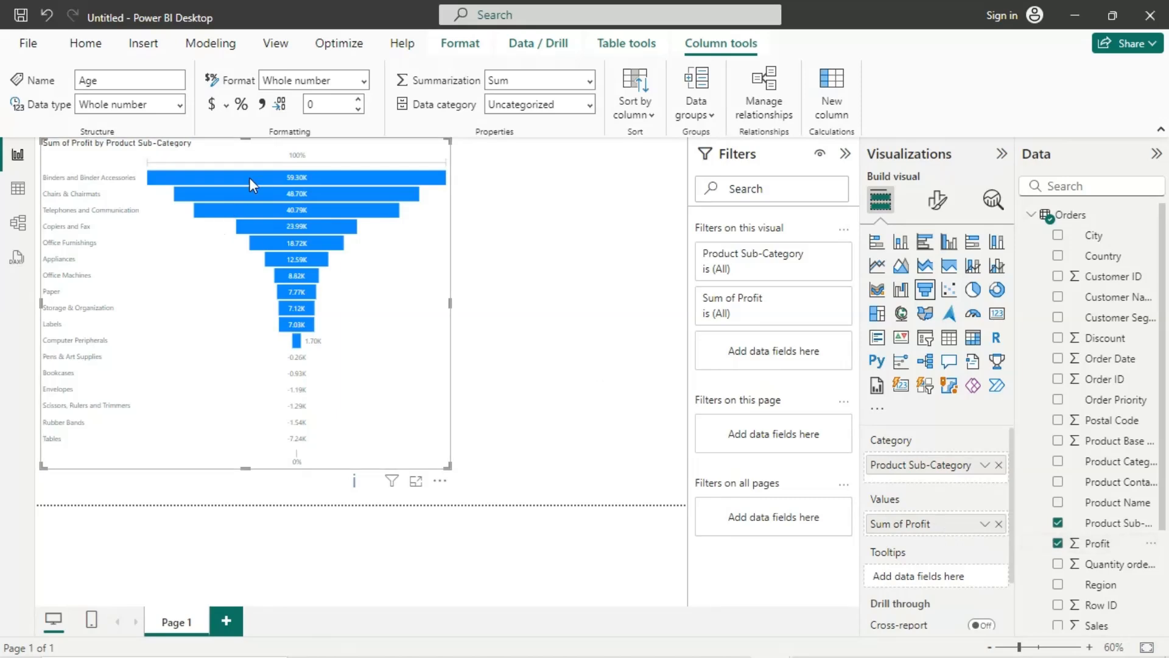
Inspect the funnel's profit details for several sub-categories and leave the Copiers and Fax bar highlighted.
mouse_move(292, 184)
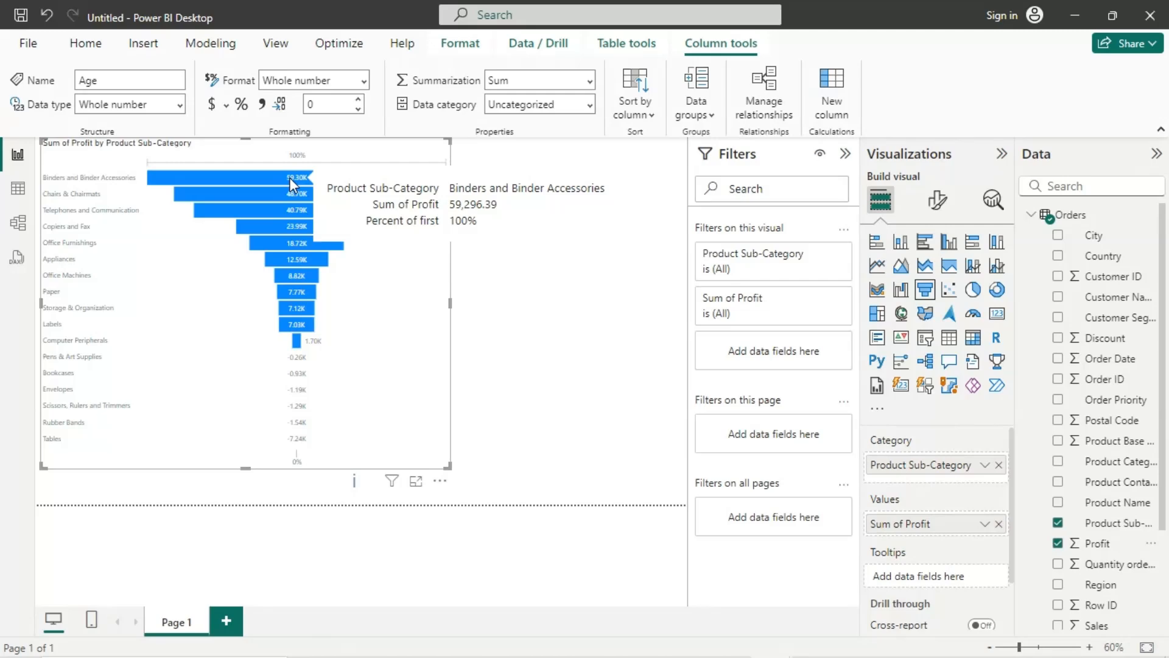
click(286, 210)
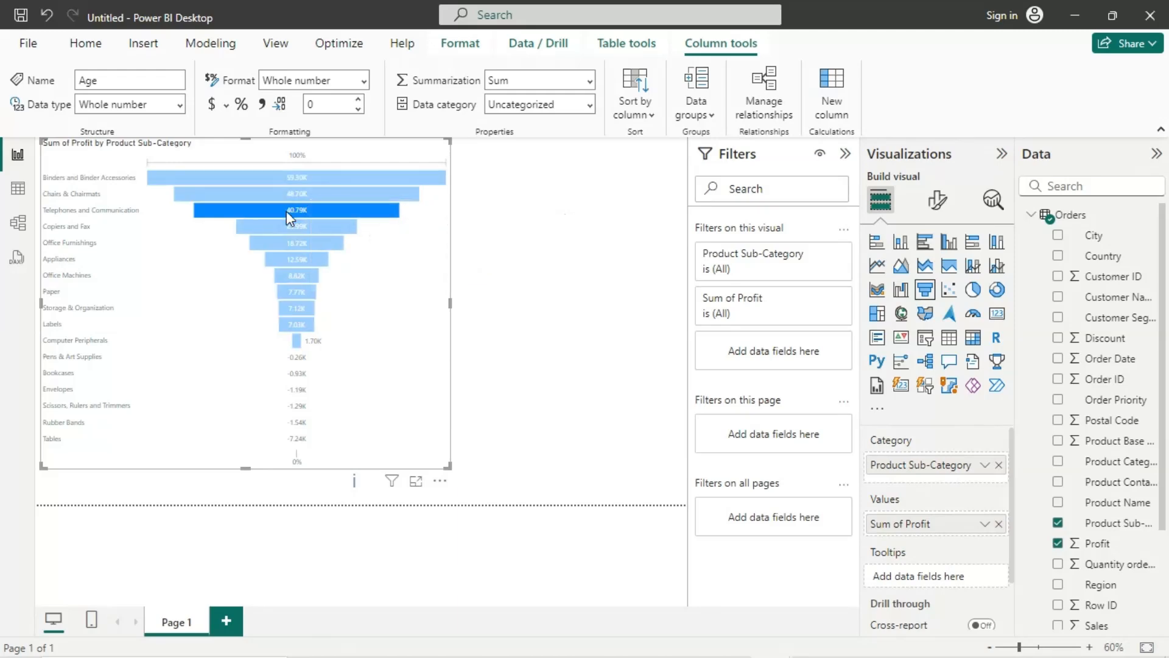
click(290, 221)
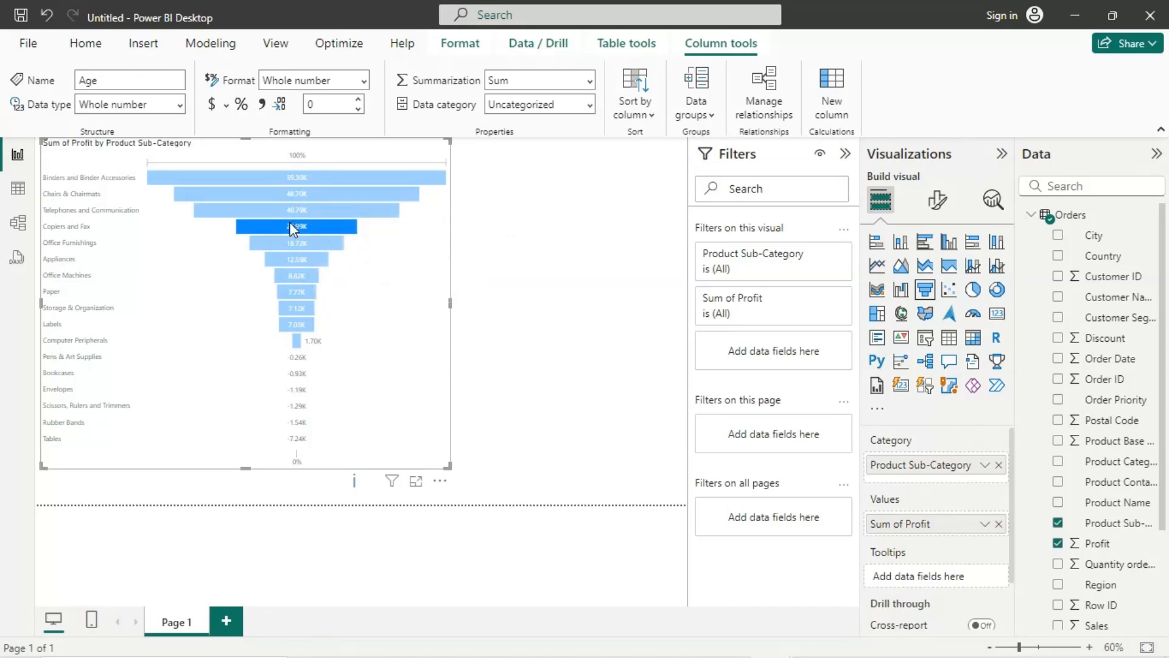
mouse_move(308, 226)
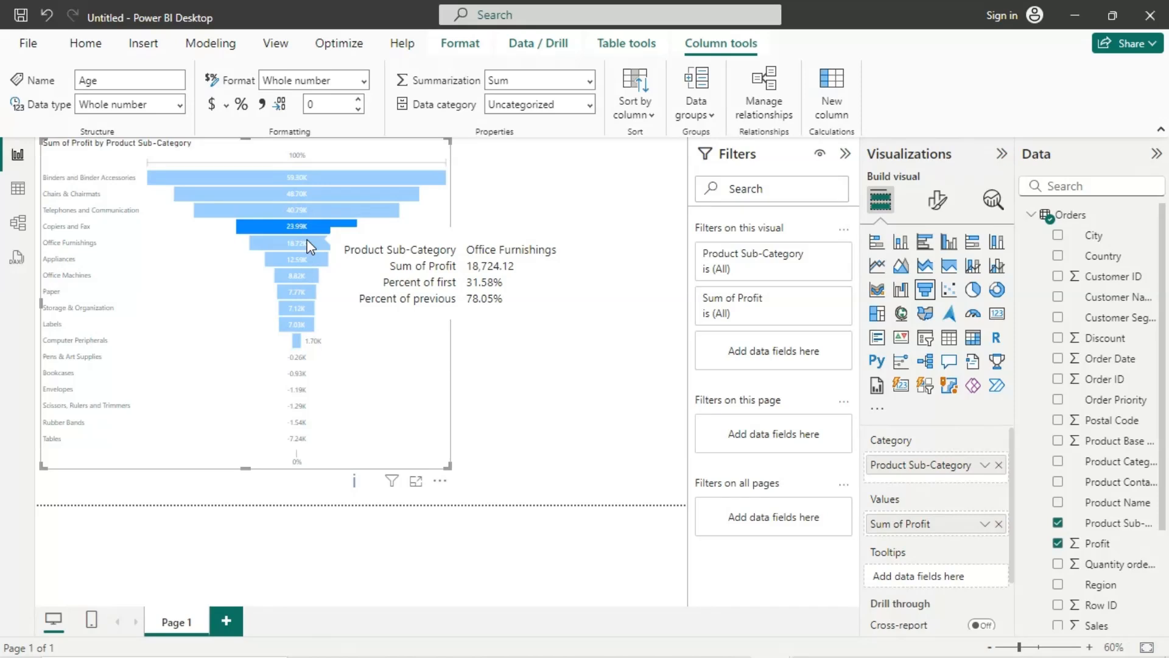
mouse_move(299, 281)
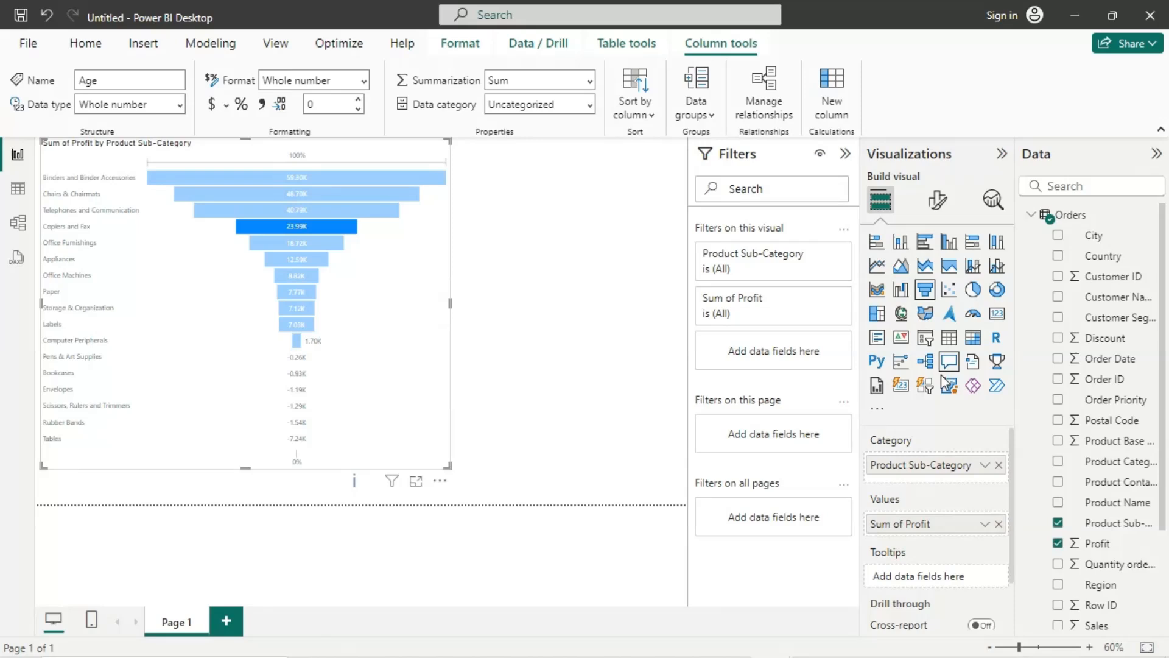
Change the aggregation of the funnel's Profit values to Average.
click(984, 524)
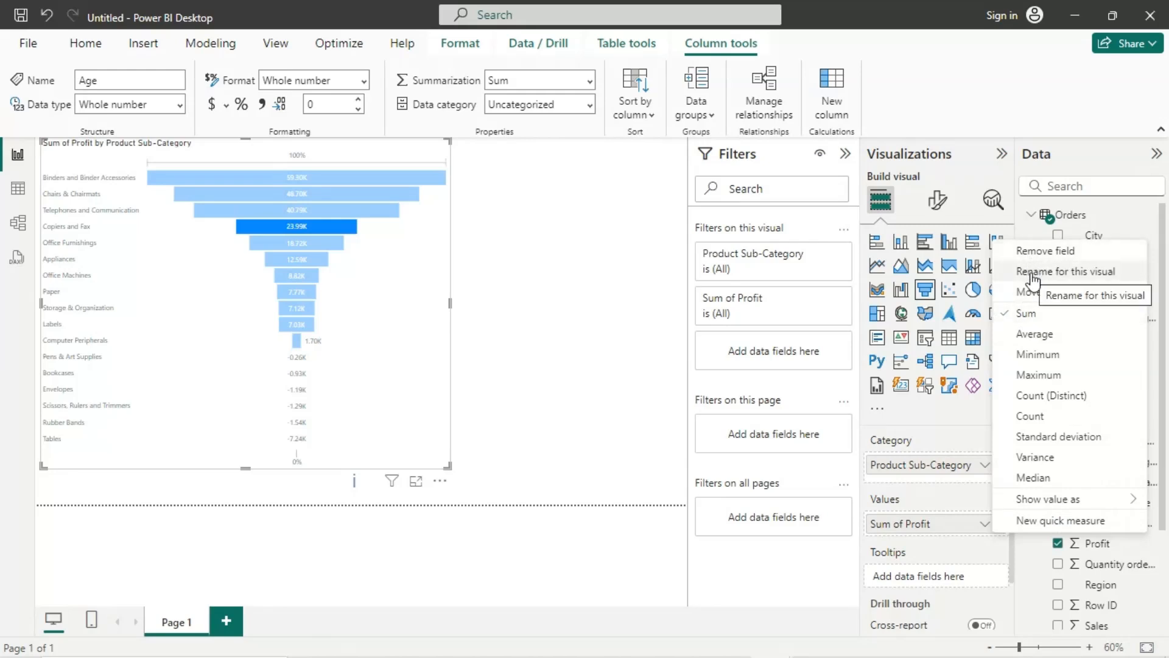
mouse_move(1035, 292)
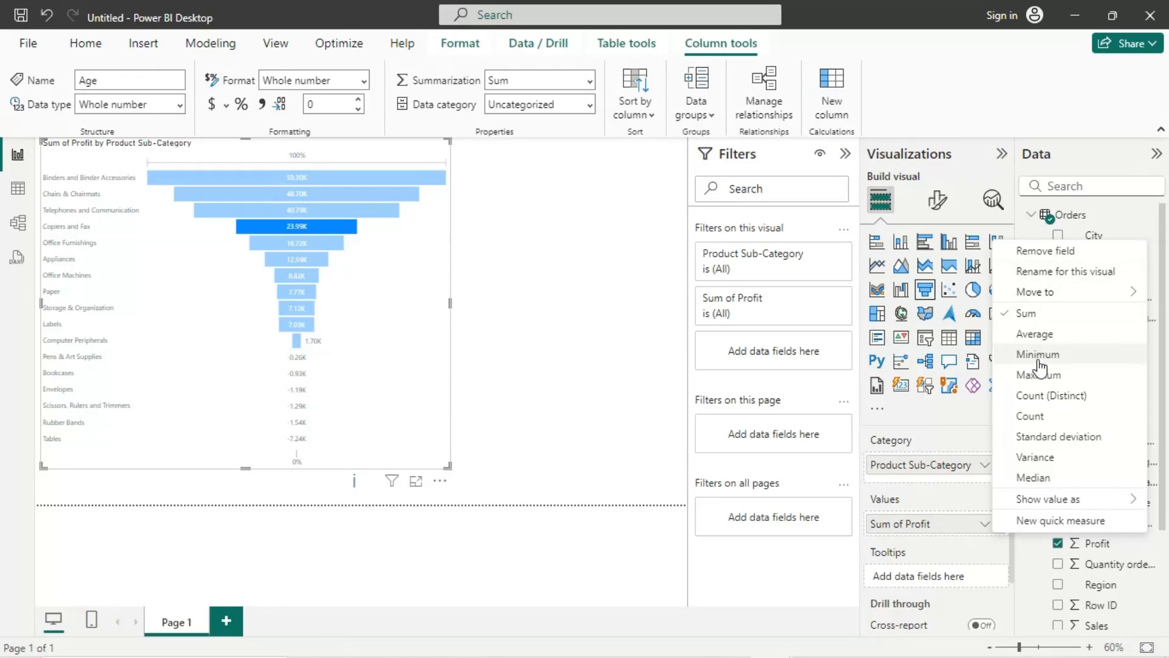
click(1037, 339)
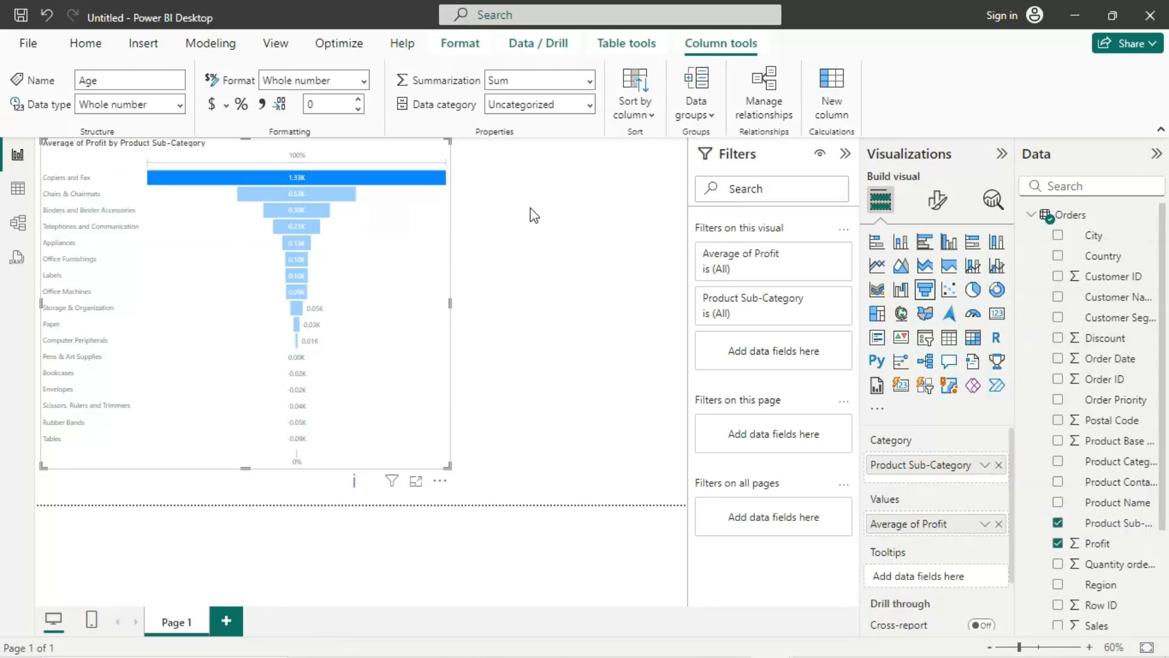
mouse_move(304, 183)
Switch the Profit aggregation to Minimum and inspect the Copiers and Fax bar.
click(982, 525)
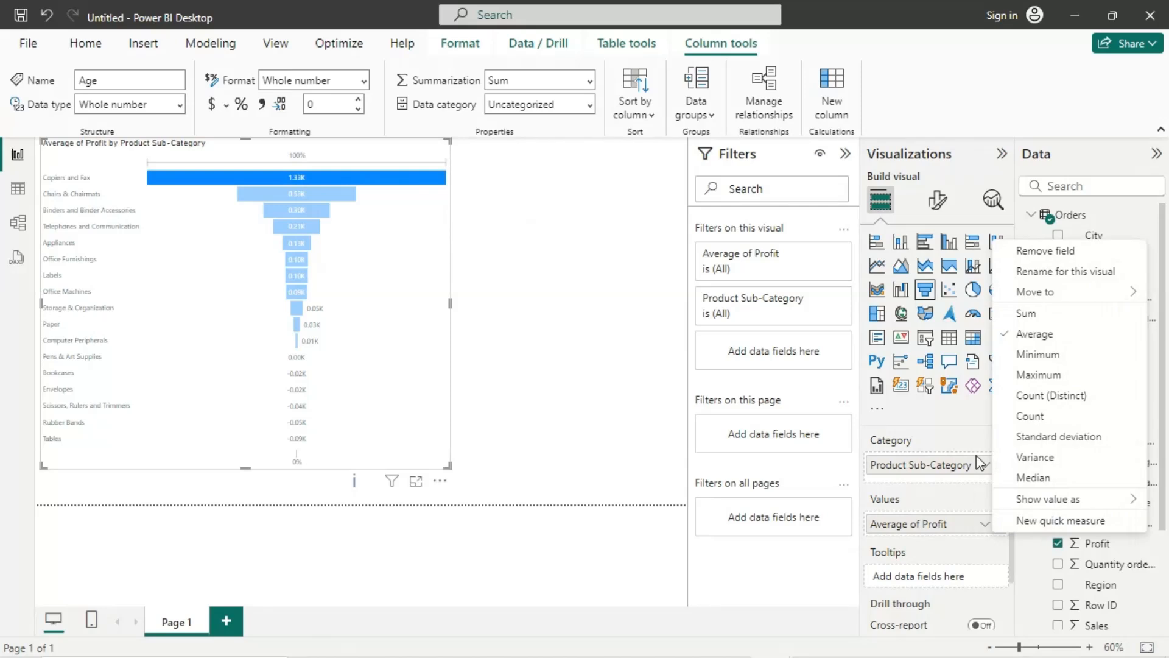
click(1038, 355)
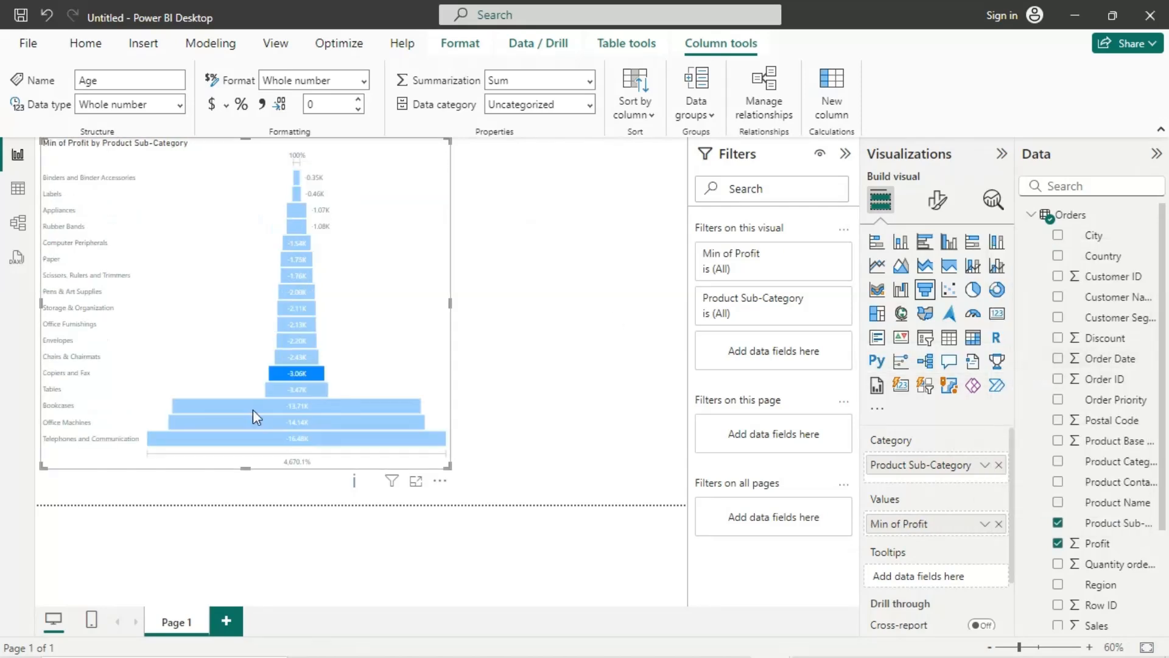
mouse_move(297, 374)
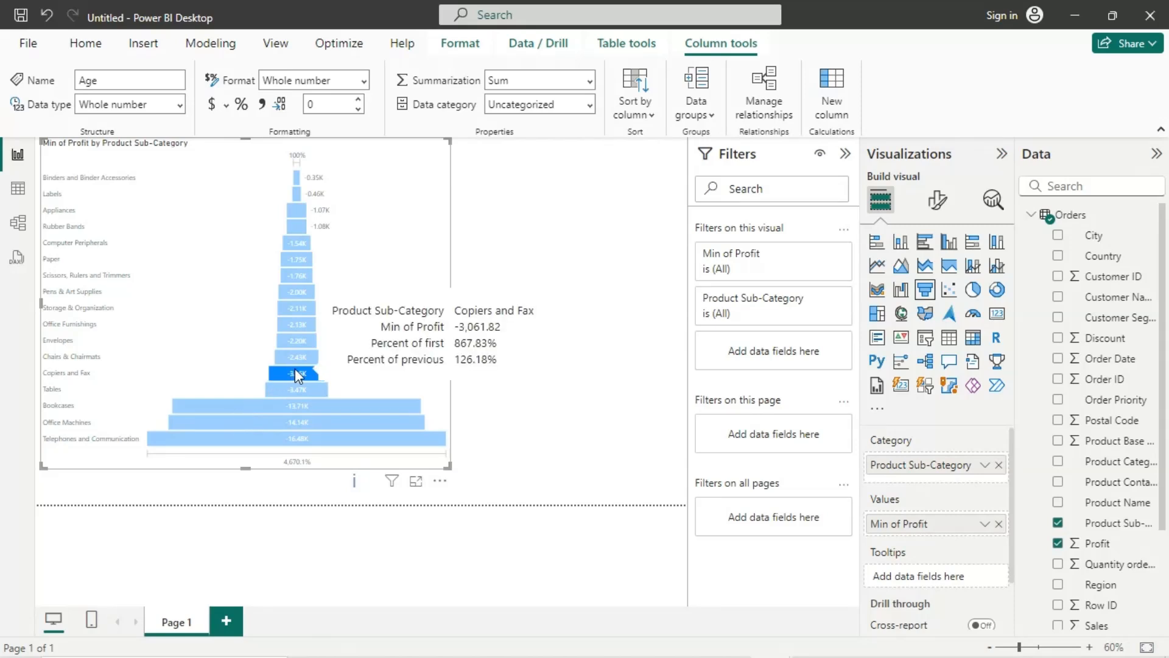
Set the Profit aggregation to Count and check the details of the Copiers and Fax bar.
click(984, 524)
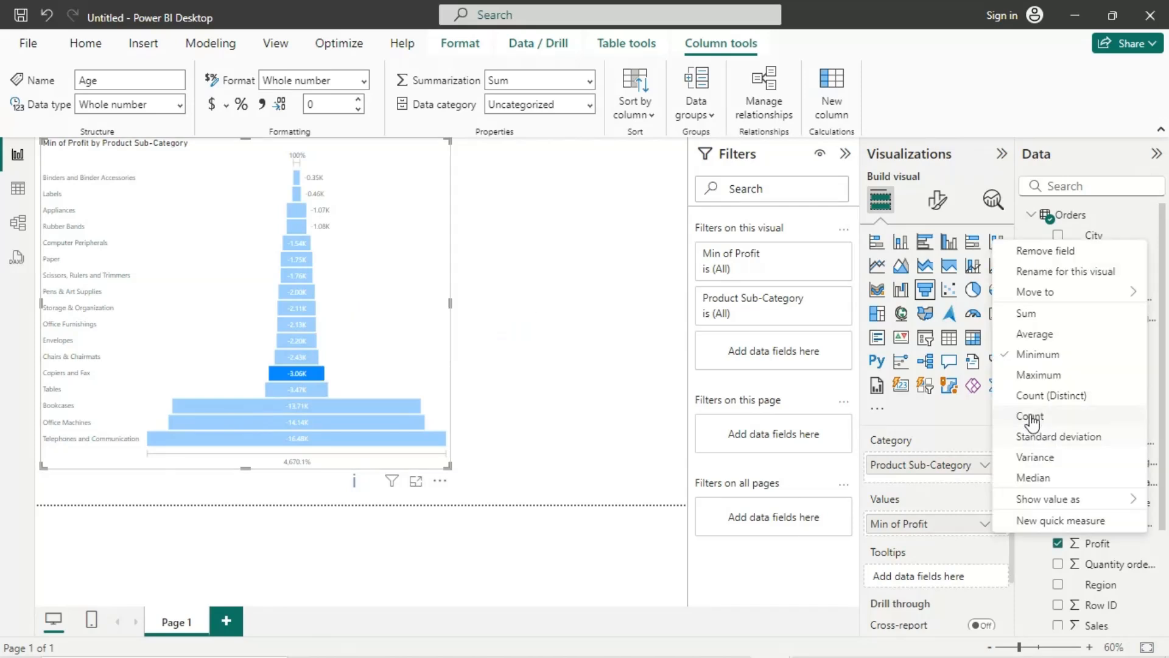
click(1031, 417)
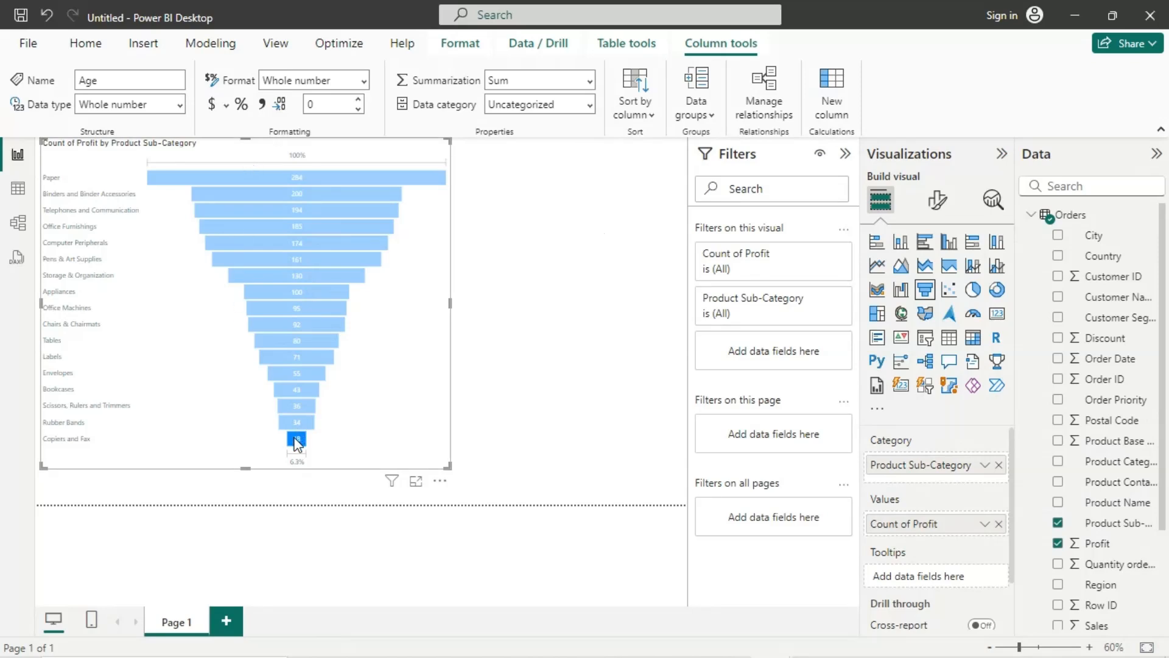
mouse_move(293, 438)
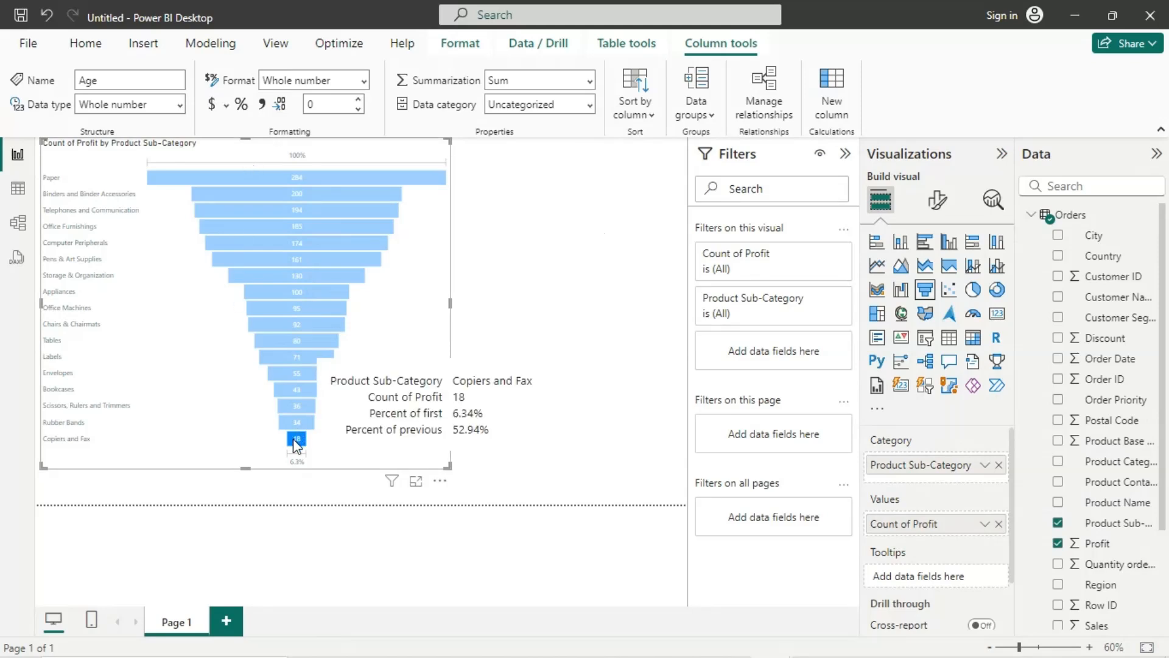
Try Average once more for the Profit values, and return the aggregation to Sum.
click(983, 527)
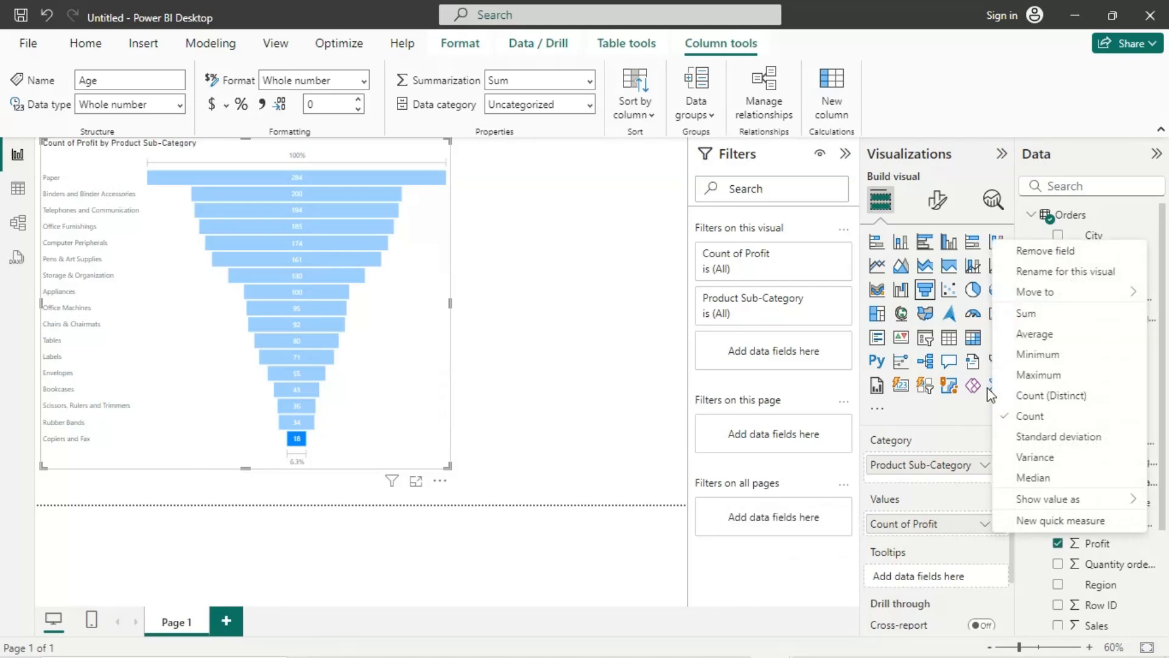
click(1035, 335)
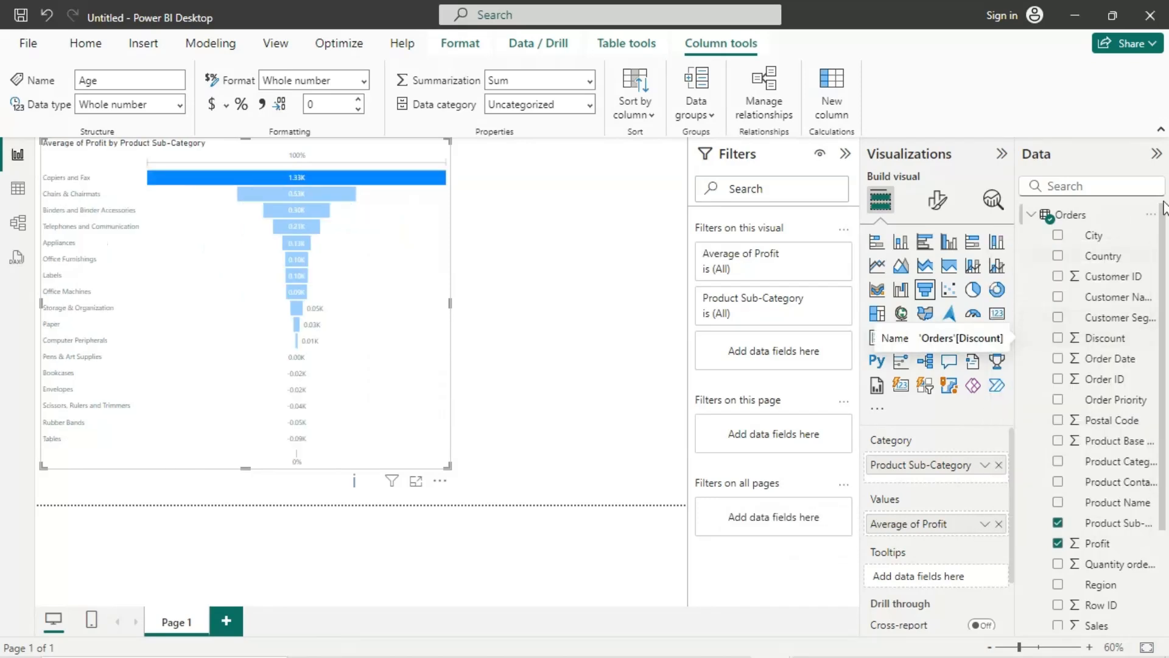
click(982, 525)
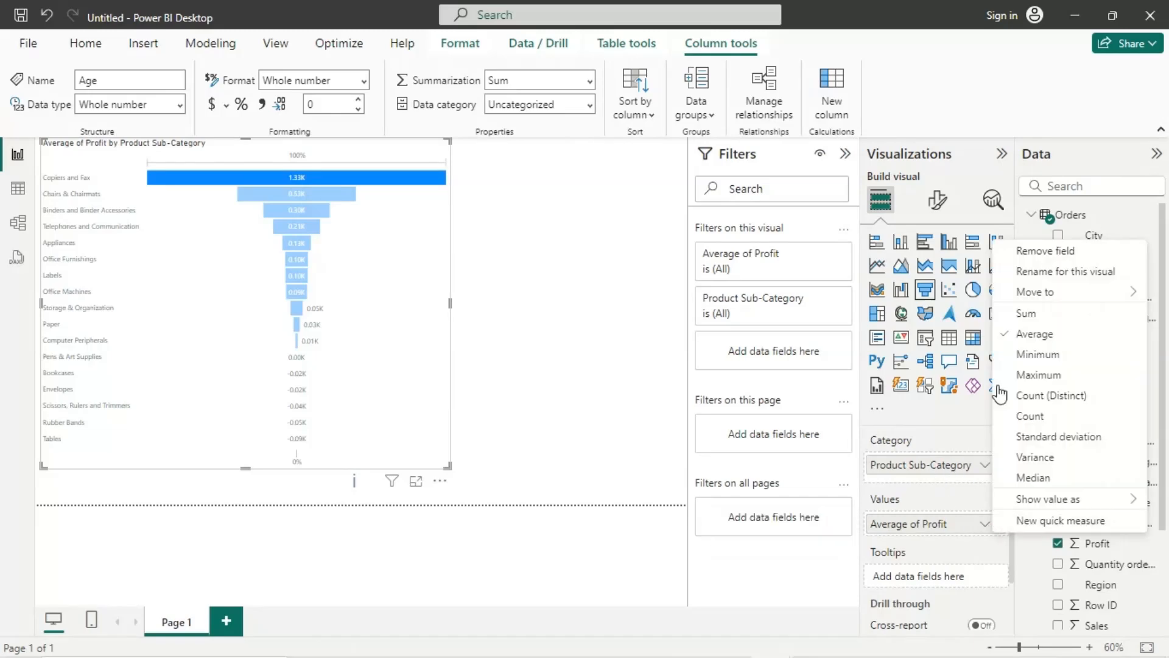
click(1023, 315)
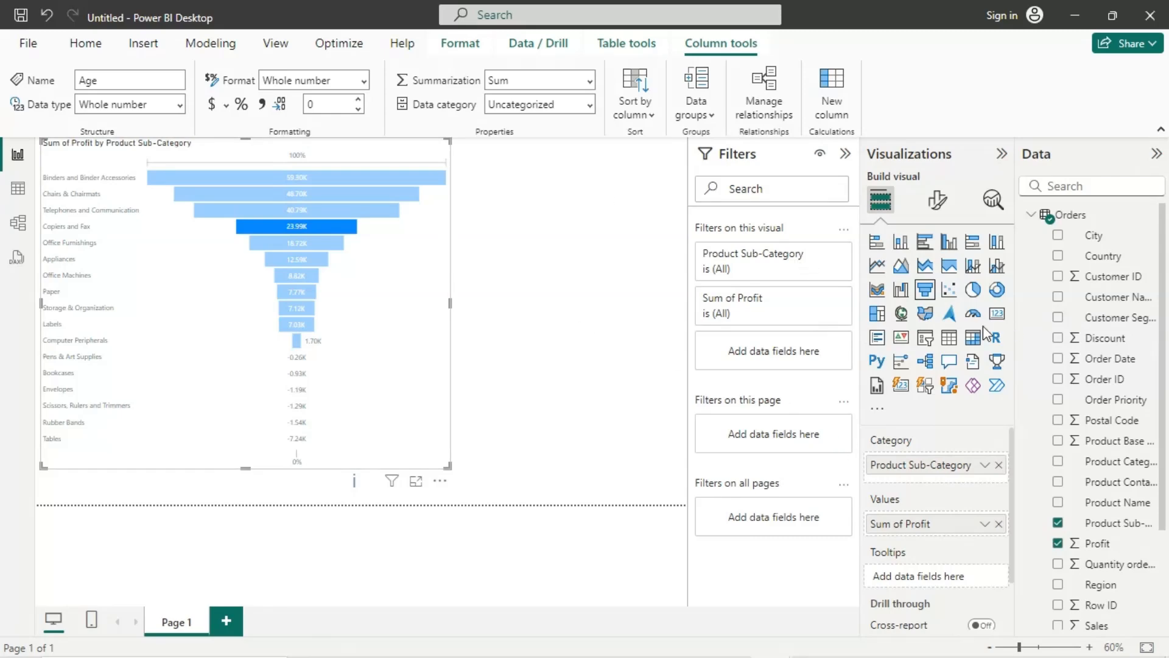
Add a separate slicer to the page with Product Sub-Category from the Orders table as its field.
click(614, 272)
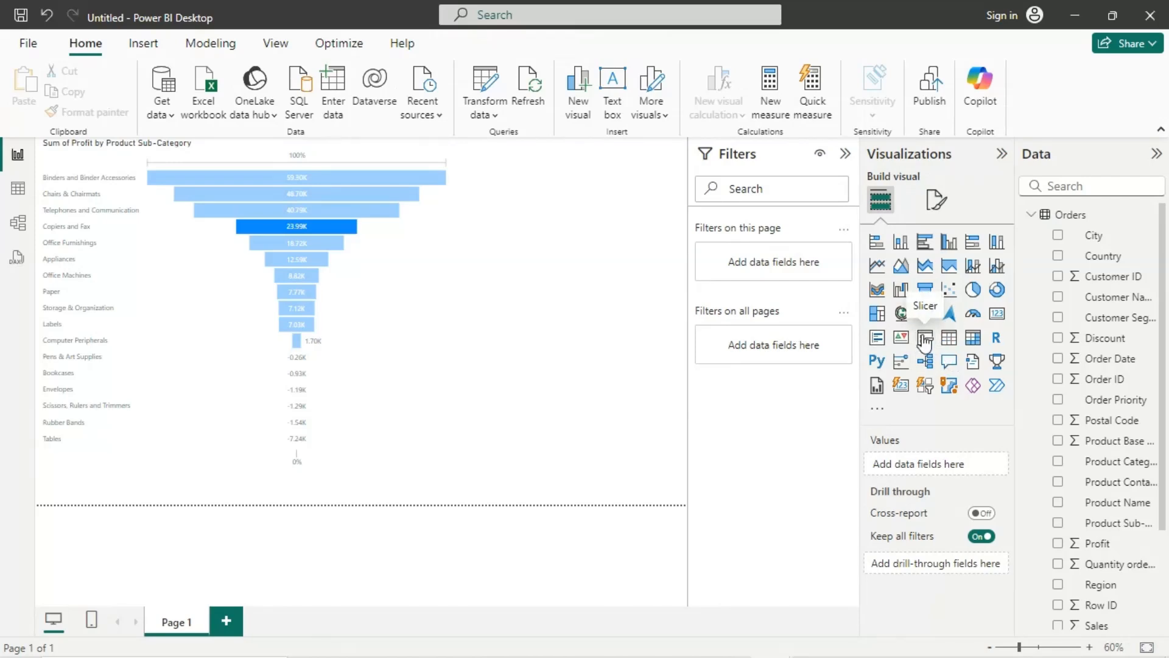
click(925, 339)
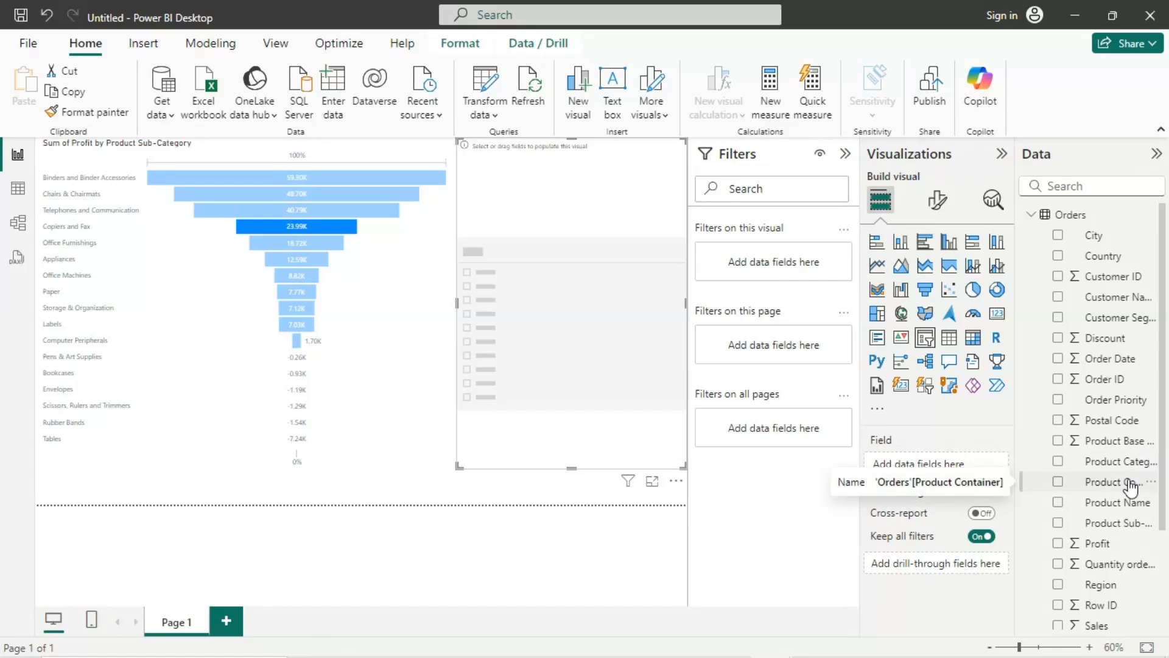
drag(1123, 524, 907, 466)
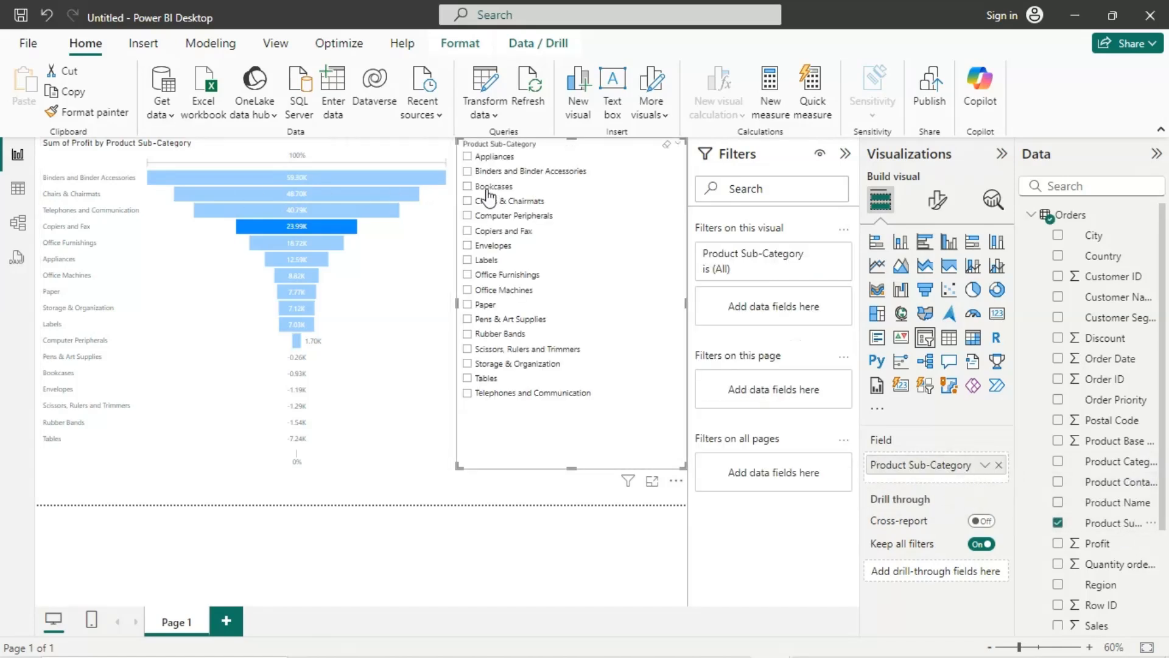
Test the slicer by filtering the funnel to Bookcases and to Labels, and clear the selection.
click(473, 191)
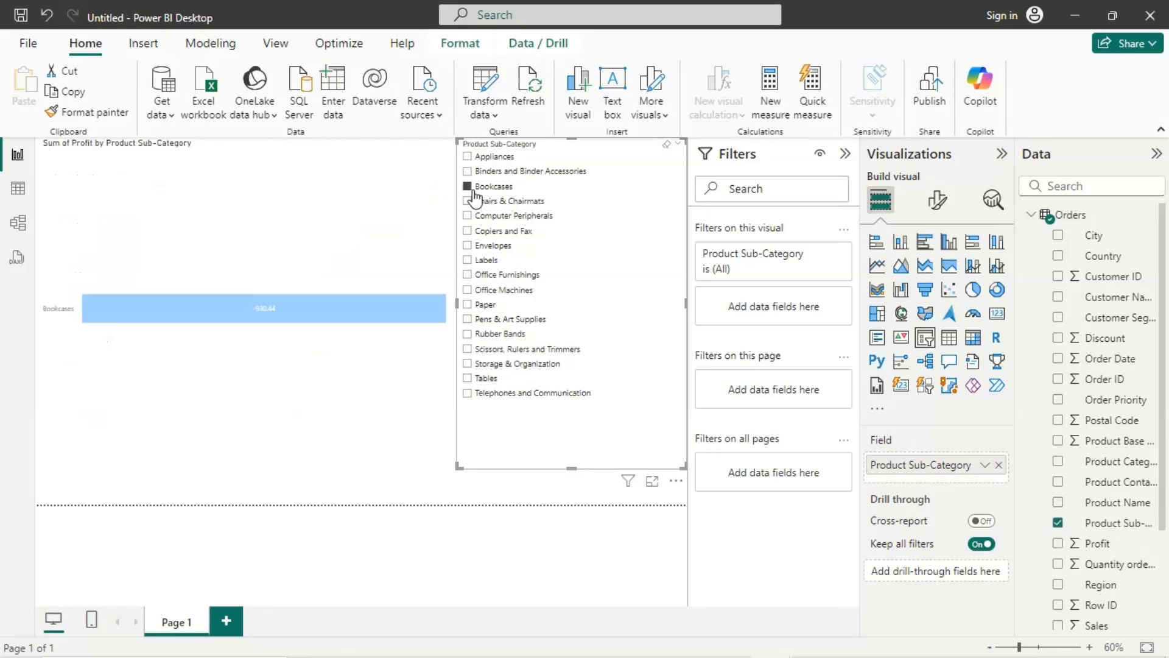
mouse_move(262, 314)
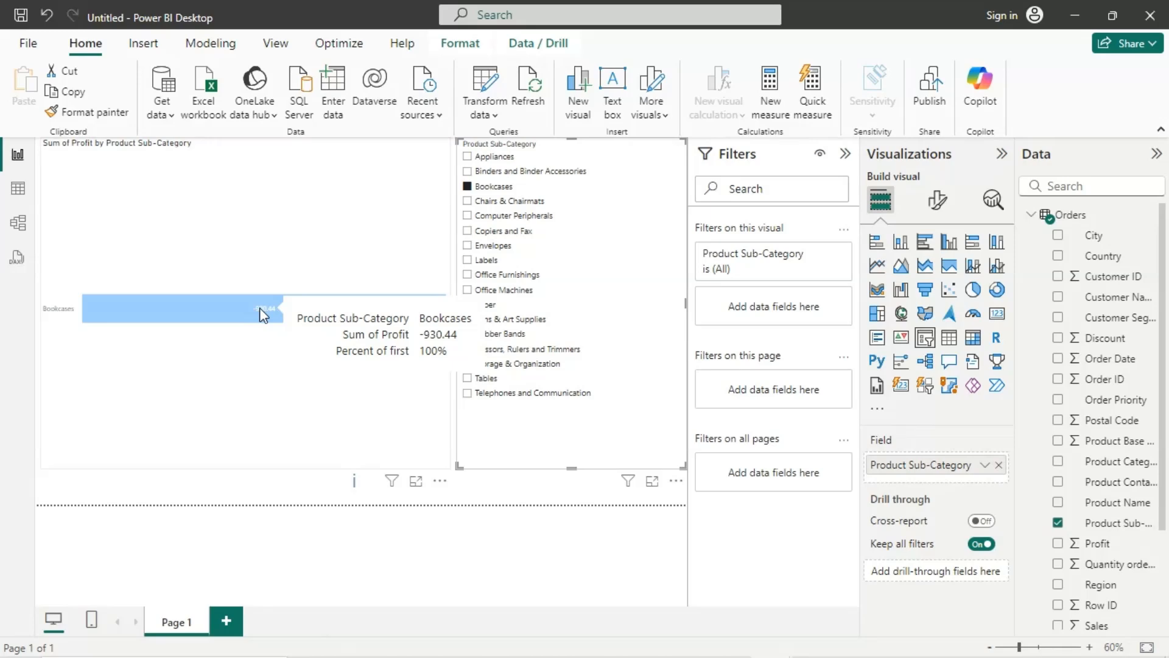
click(468, 260)
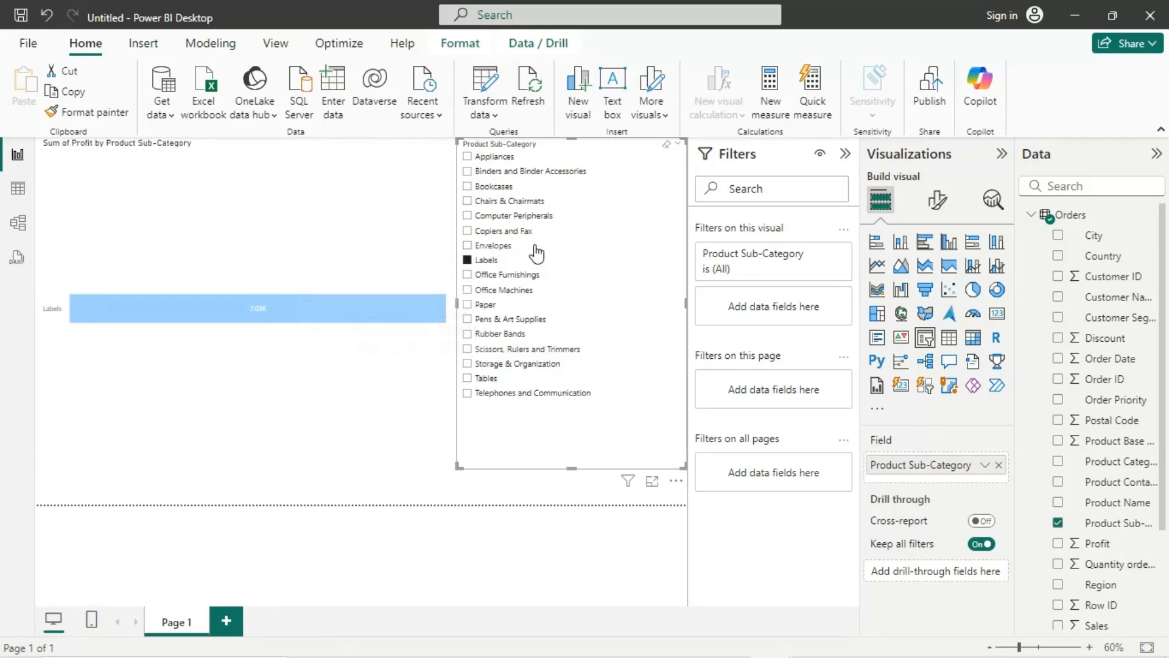
click(467, 260)
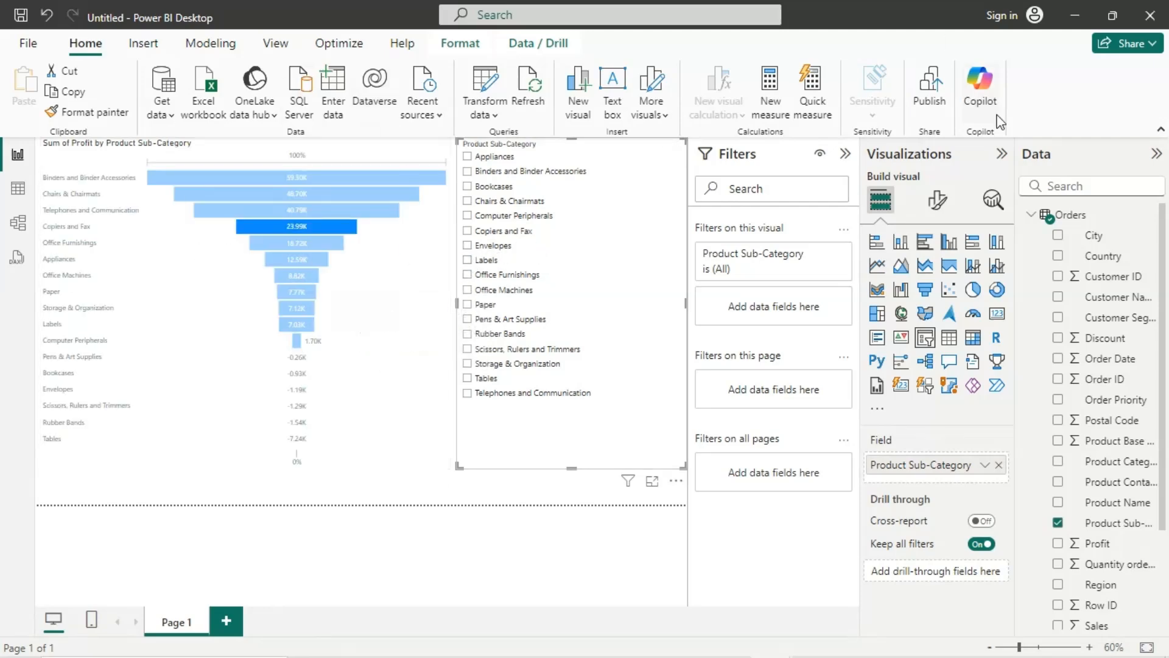
Try light pink as the default bar color of the funnel chart, and settle on dark purple.
click(938, 202)
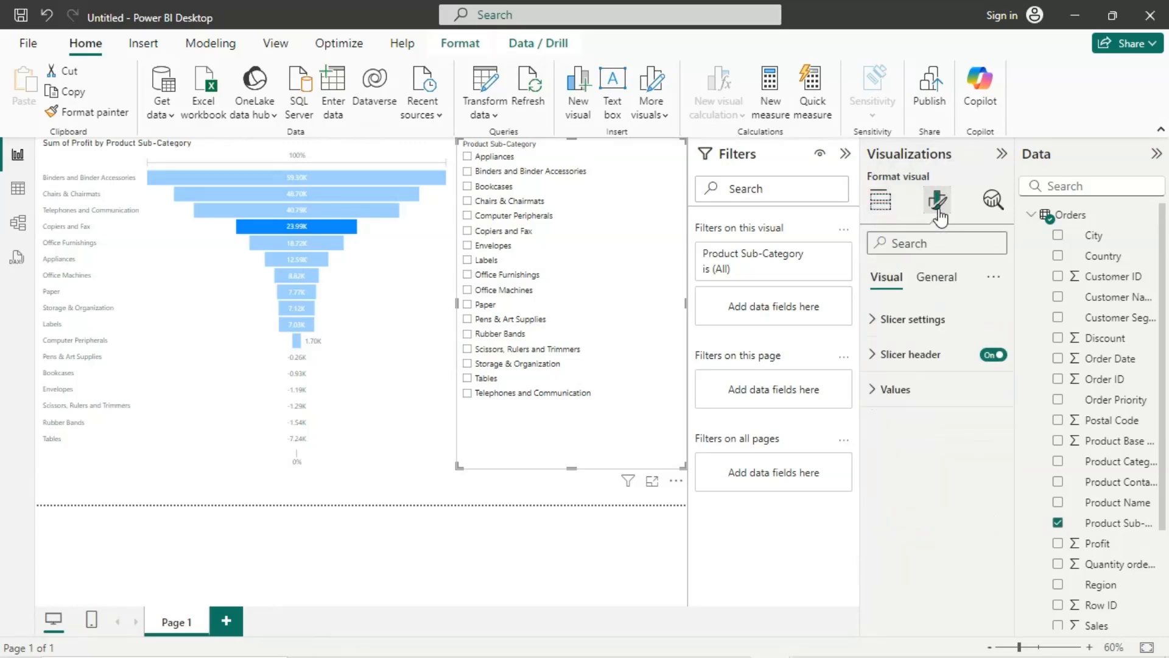
click(346, 266)
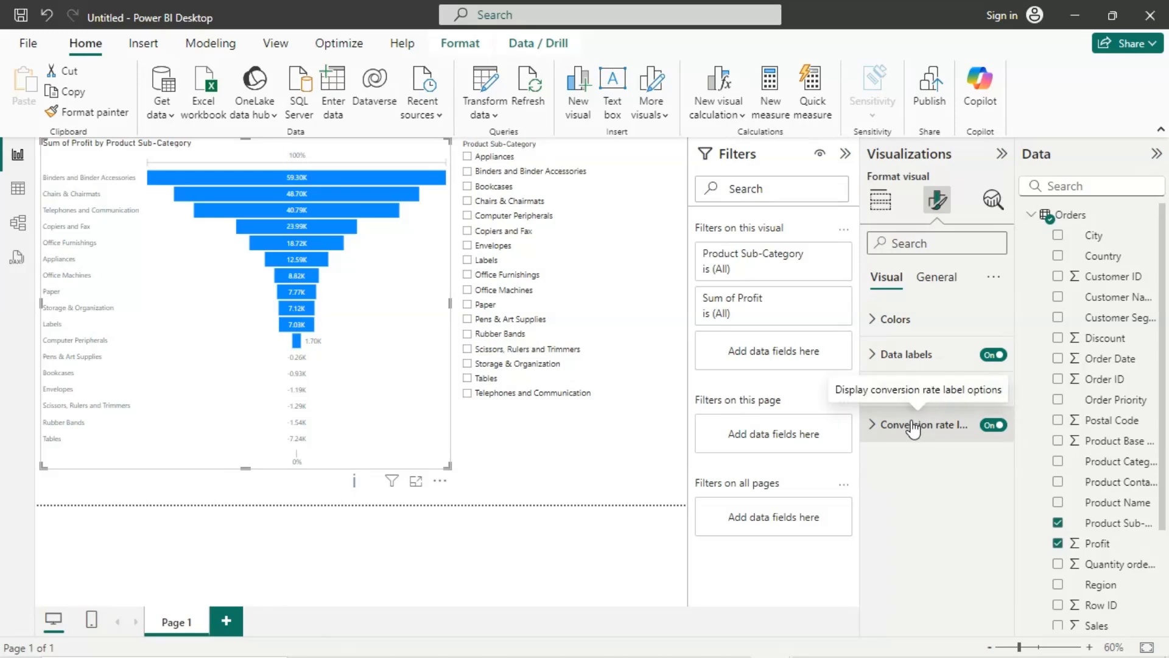
click(895, 329)
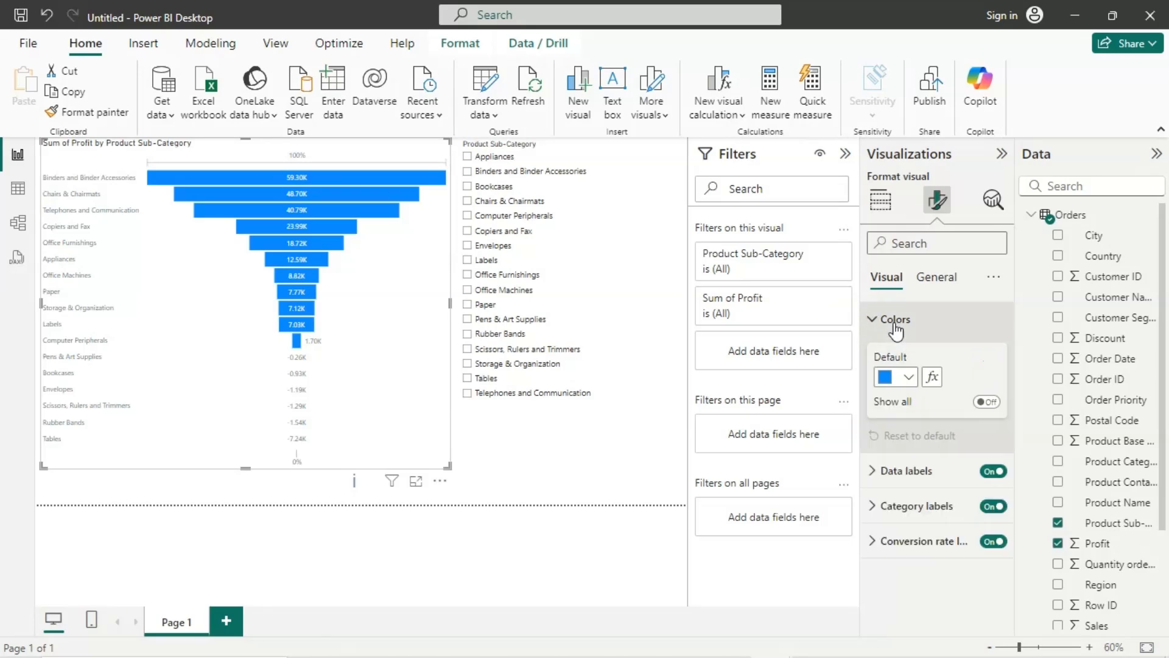
click(885, 378)
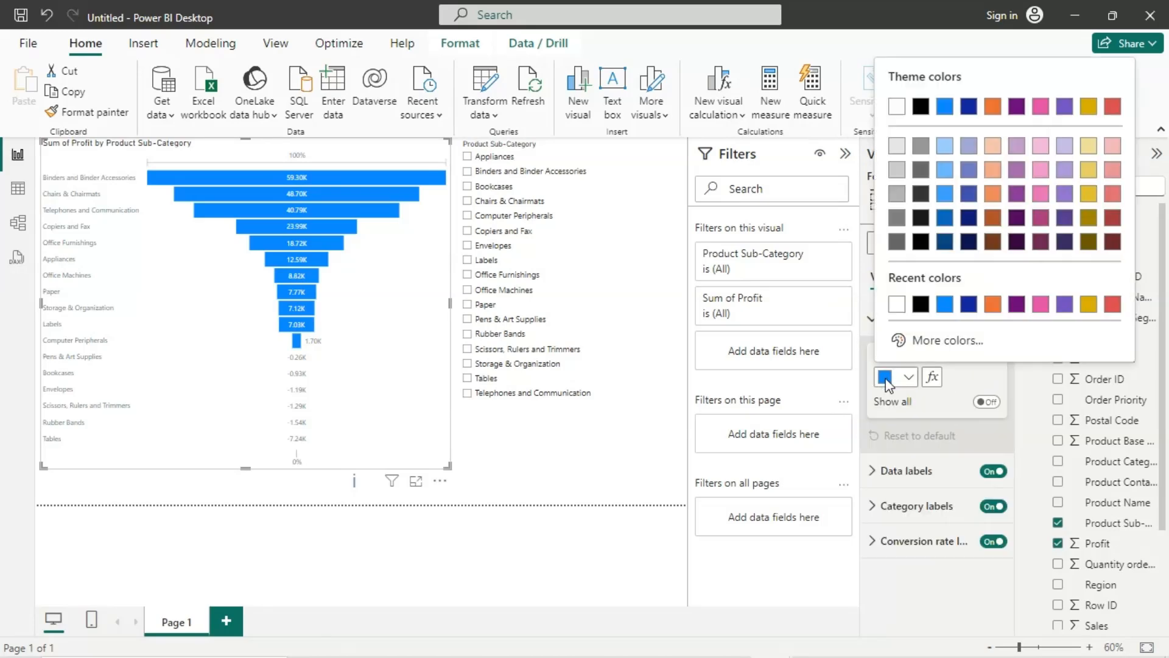
click(1040, 149)
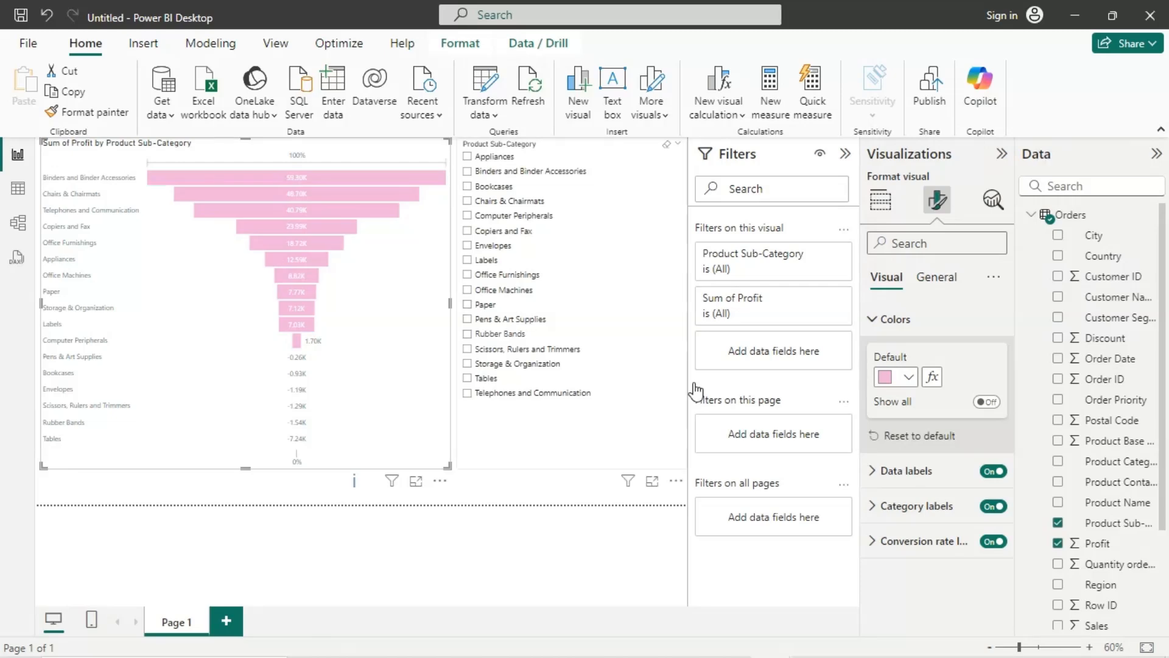
click(888, 379)
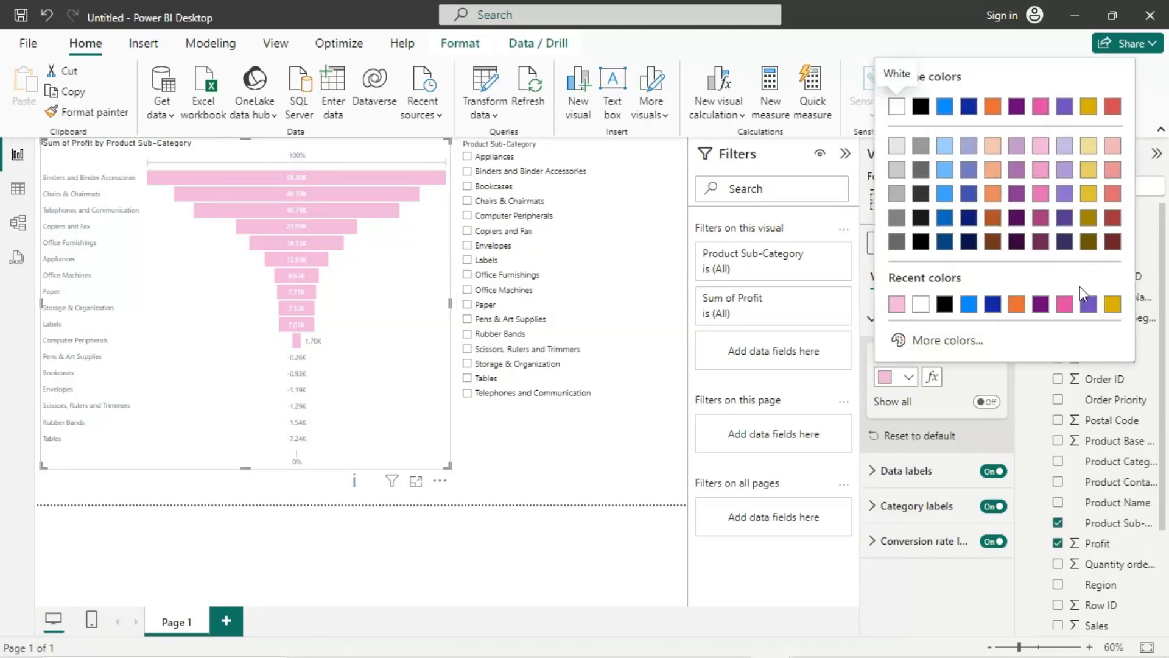
click(1041, 303)
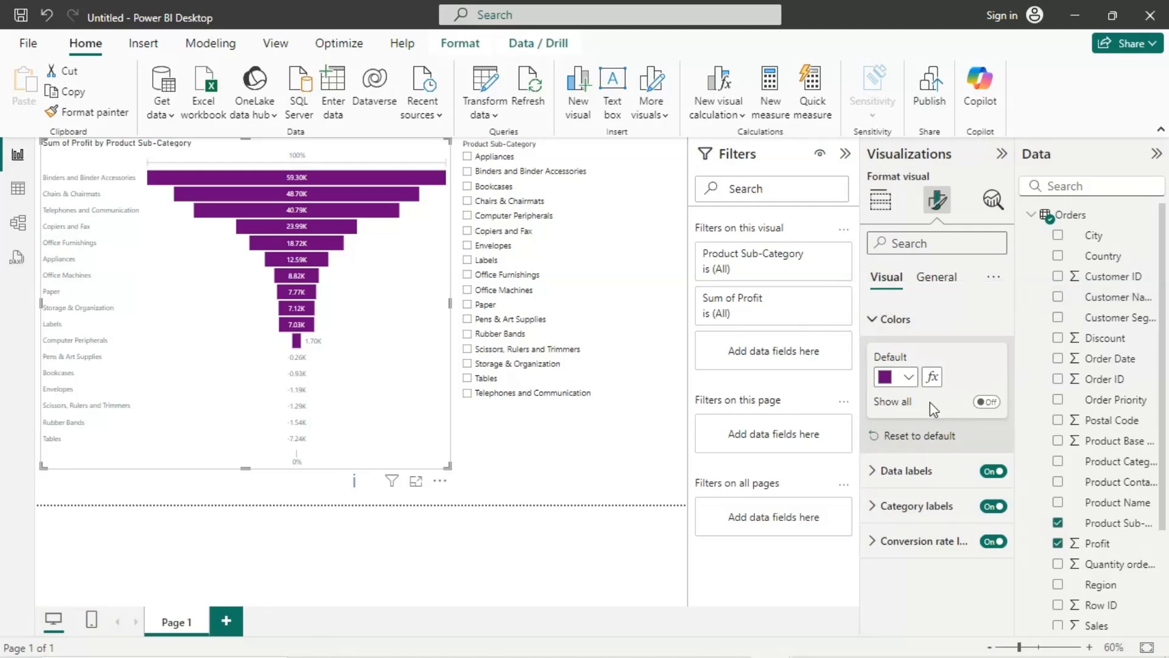
Enable individual colors for every funnel category and set the Bookcases color to orange.
click(981, 402)
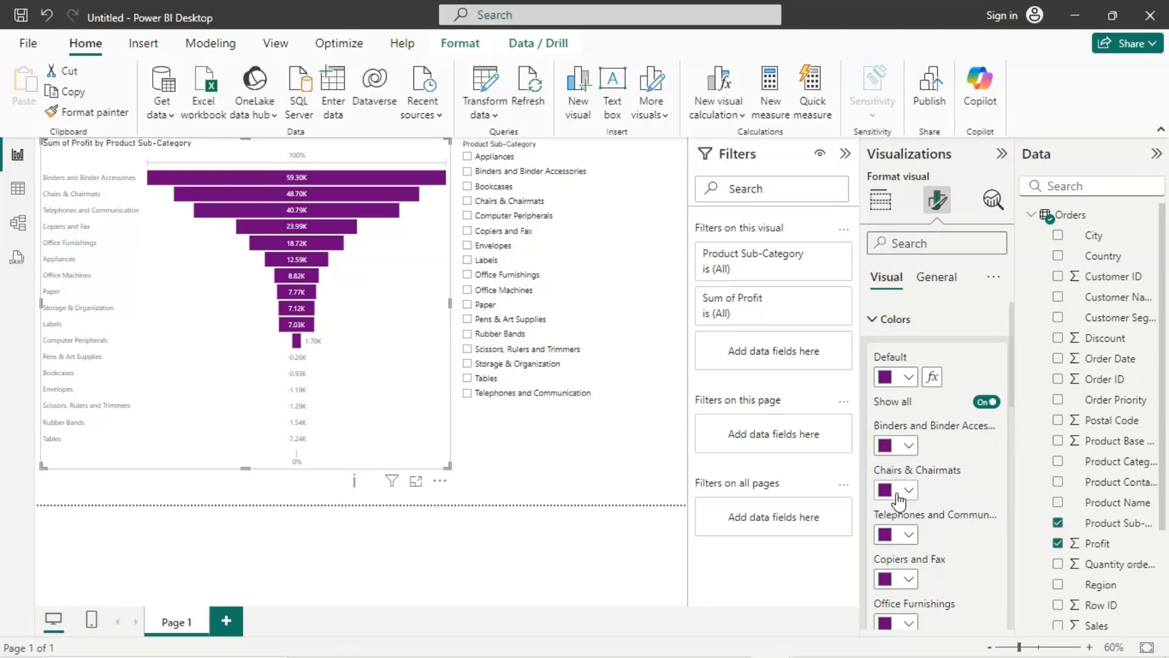
scroll(897, 494, down, 6)
scroll(898, 494, down, 4)
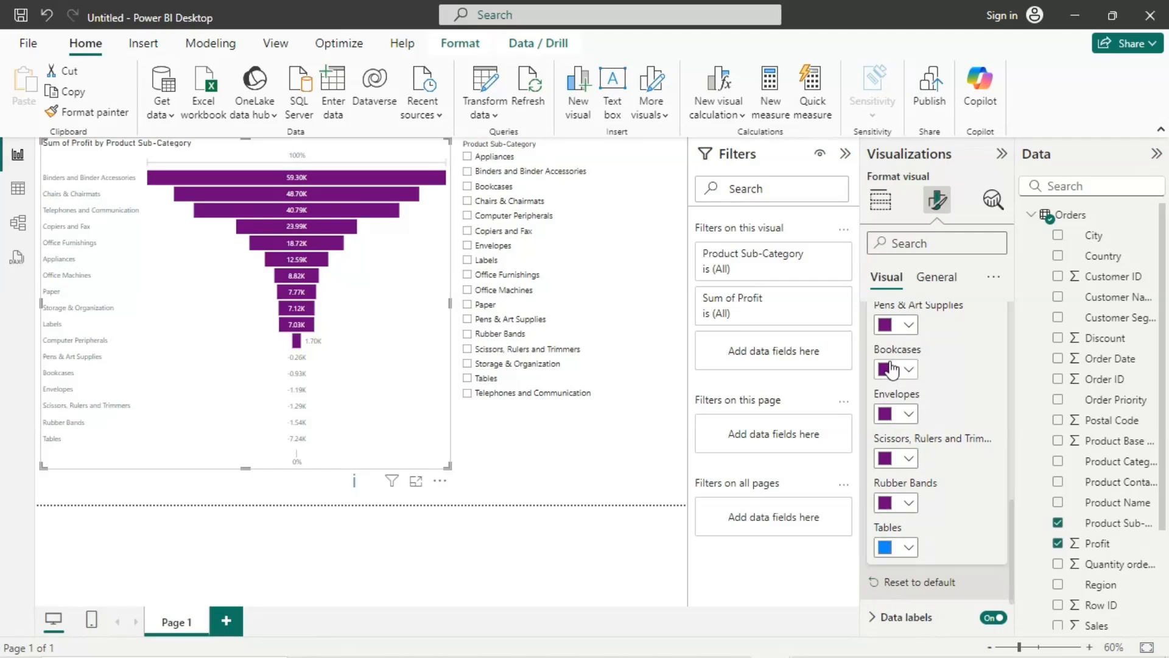
click(894, 368)
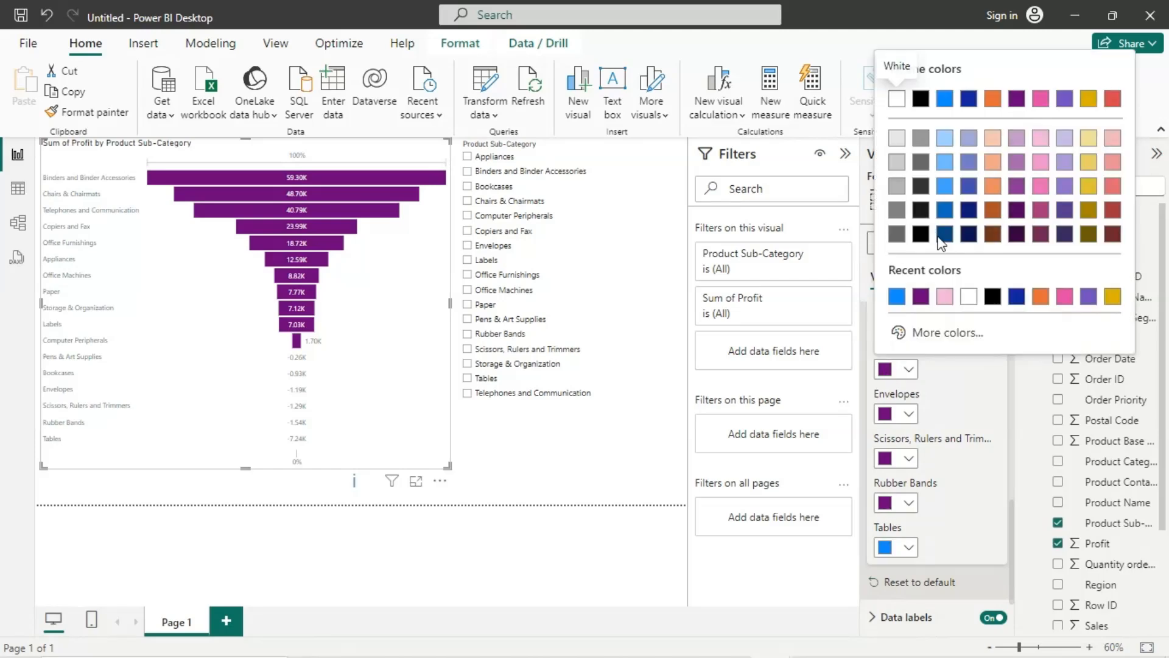
click(1041, 297)
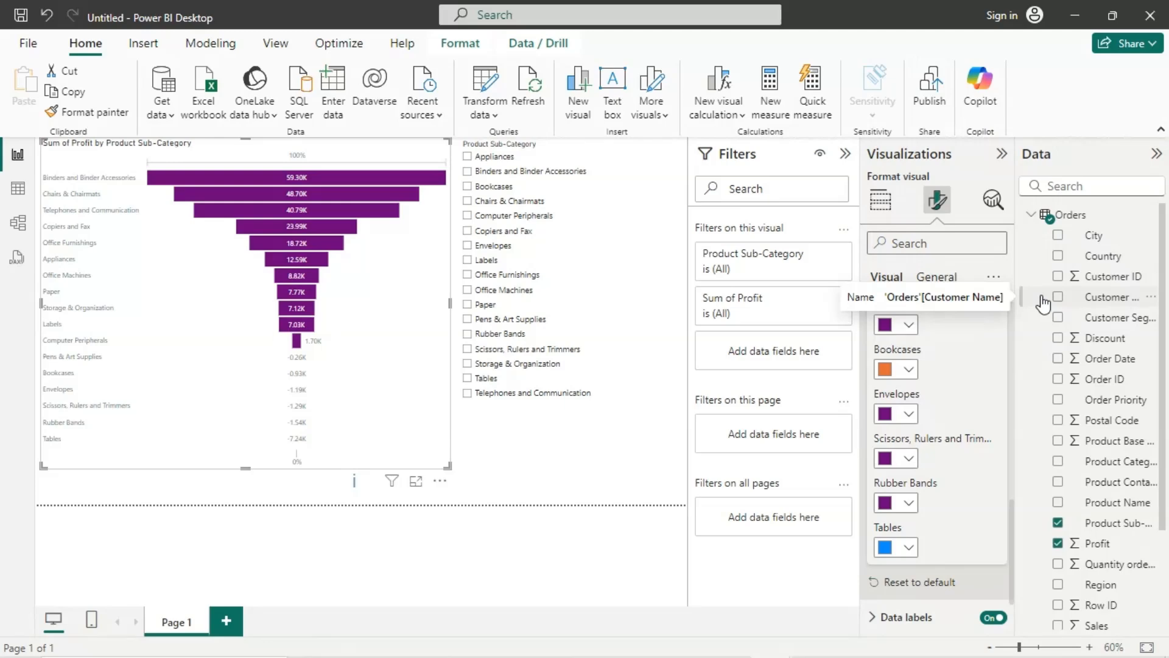
Color the Chairs & Chairmats bar dark blue and the Telephones and Communication bar orange.
scroll(897, 358, up, 4)
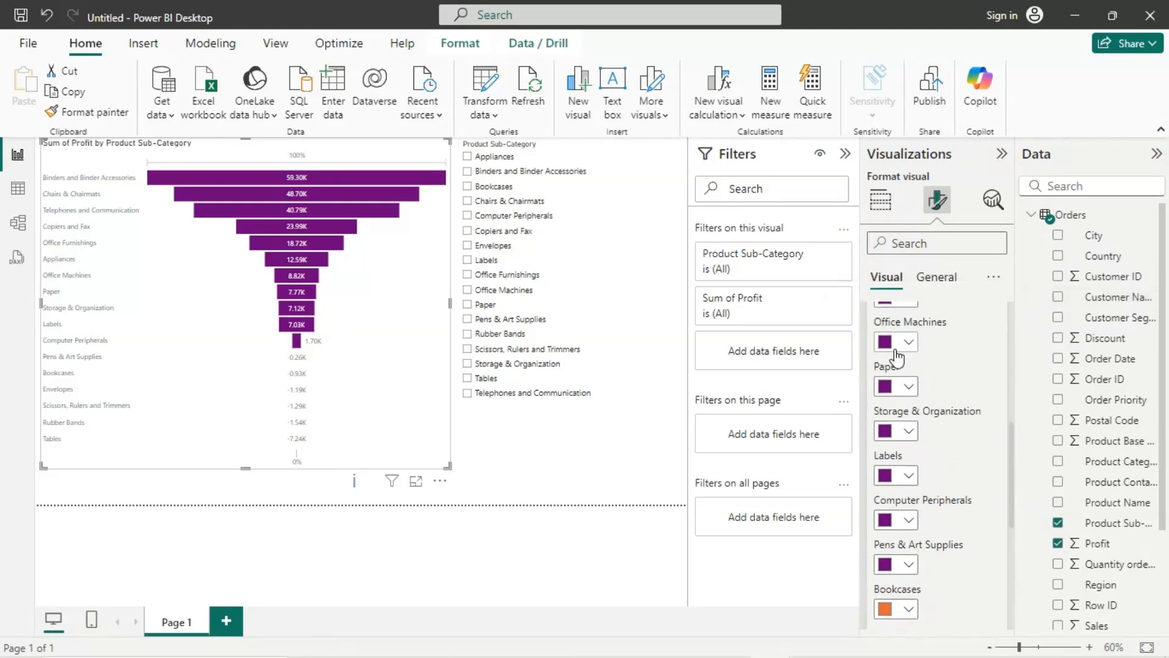
scroll(897, 358, up, 3)
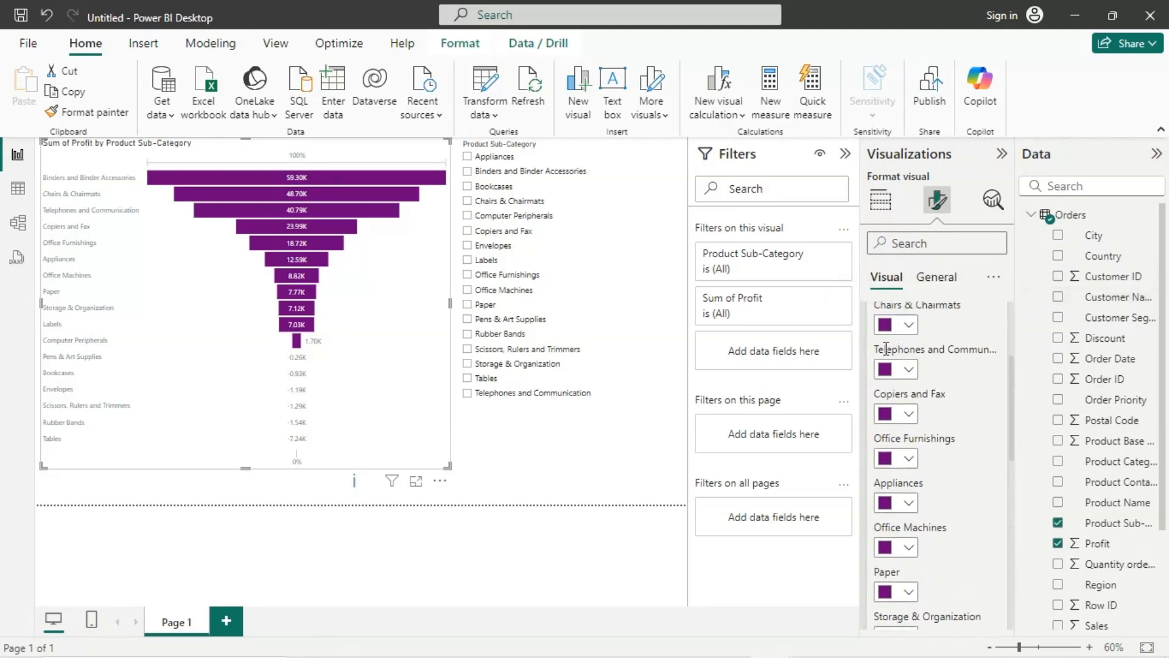
click(891, 326)
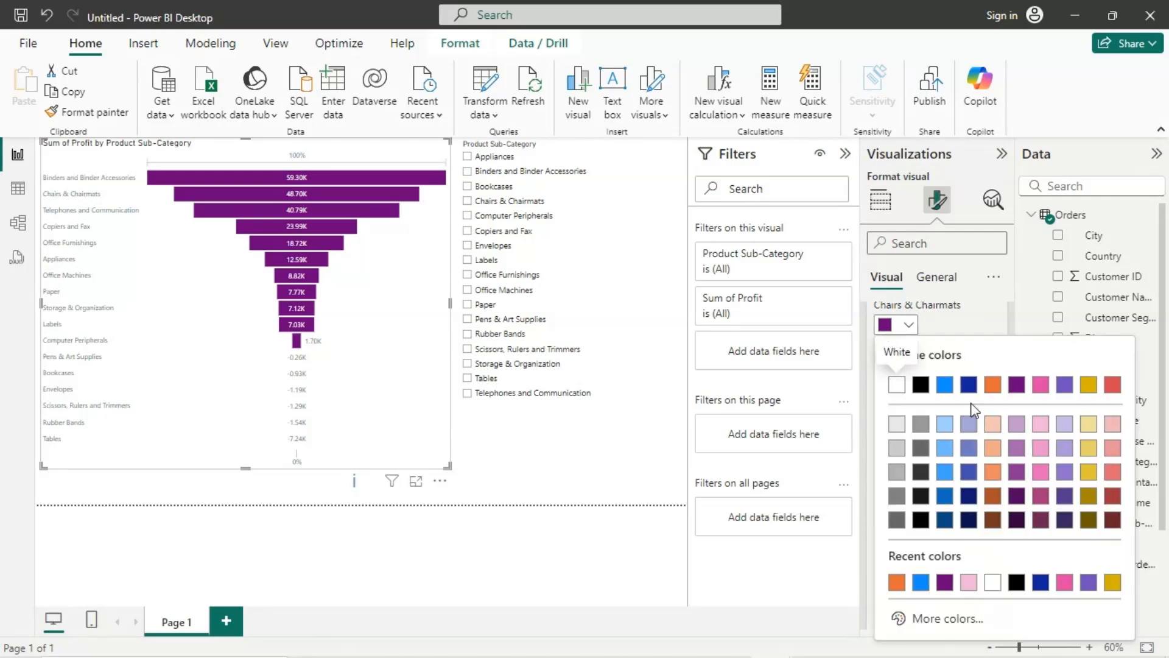
click(969, 385)
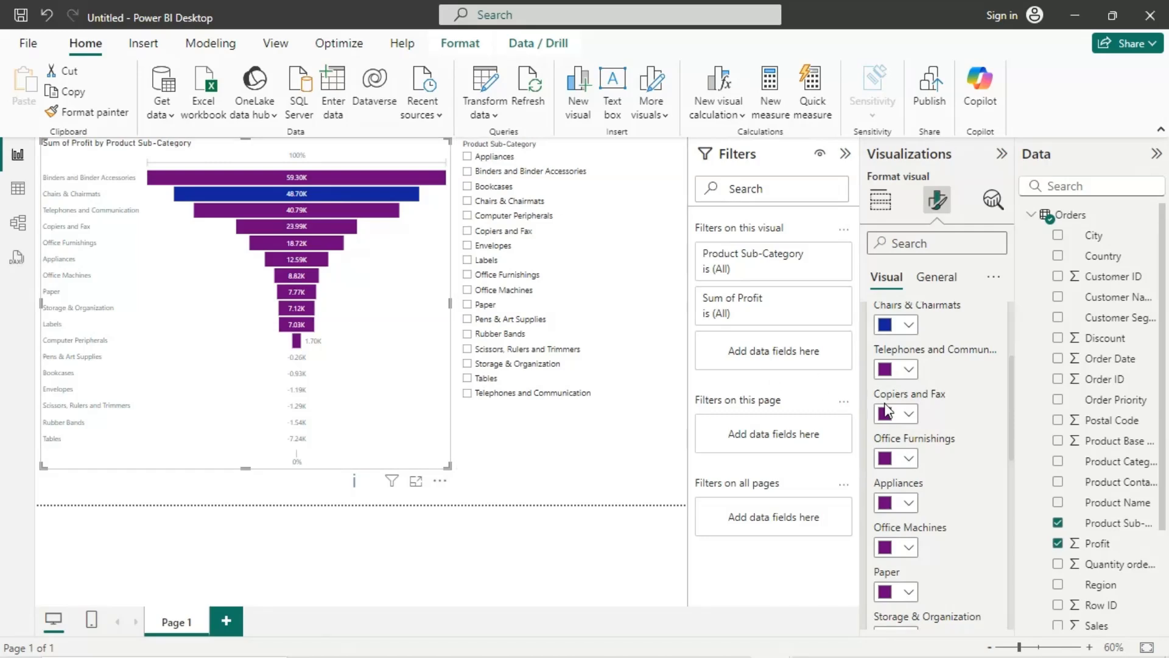
click(886, 372)
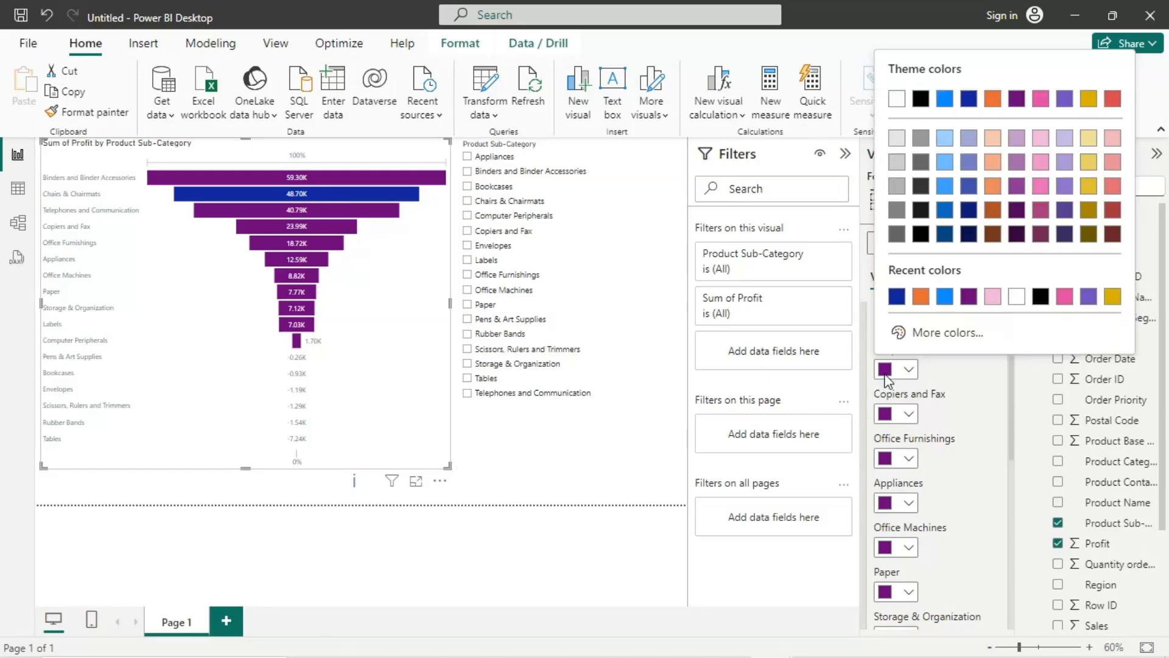
click(921, 297)
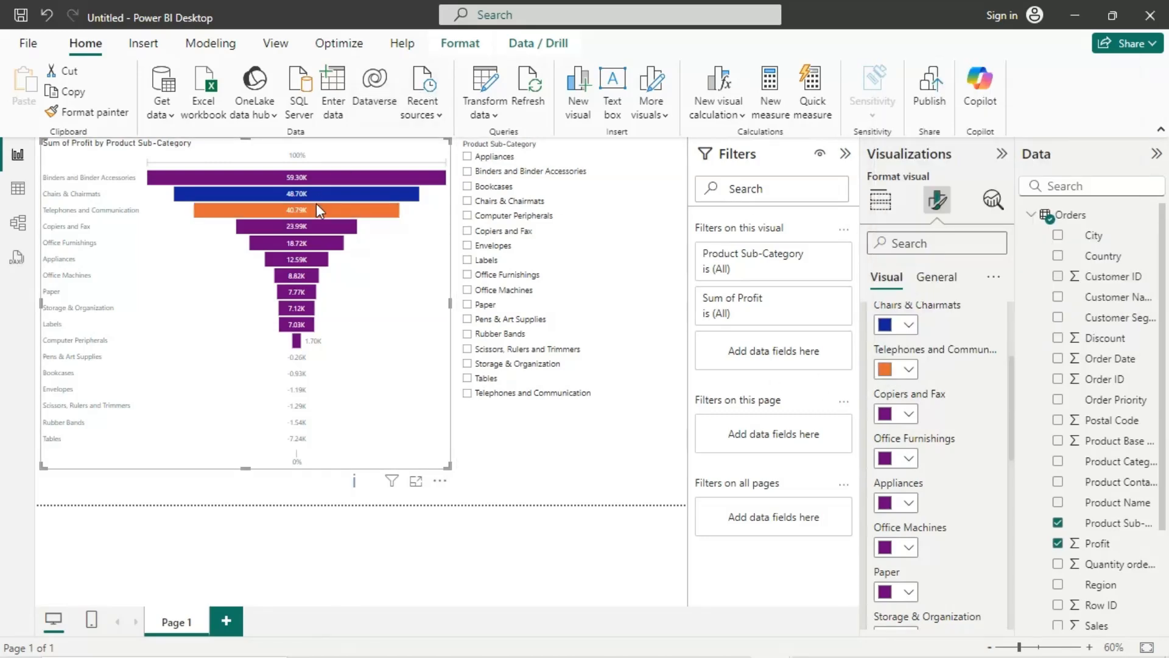
Color the Copiers and Fax bar light purple and the Office Furnishings bar dark blue.
click(878, 417)
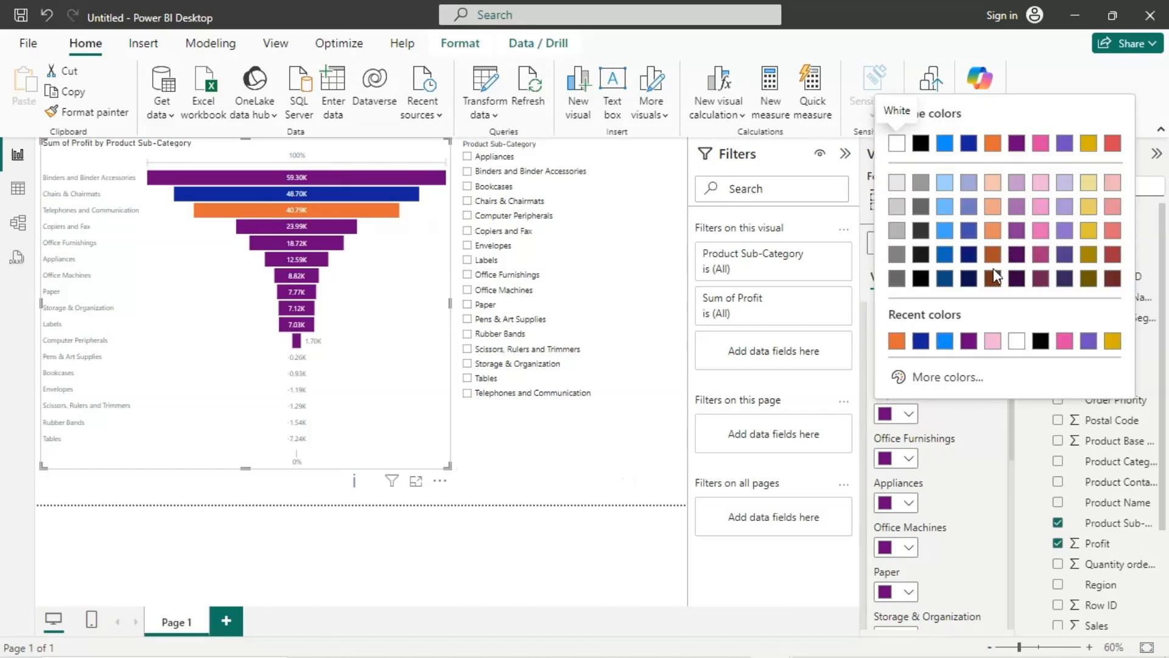
click(1066, 182)
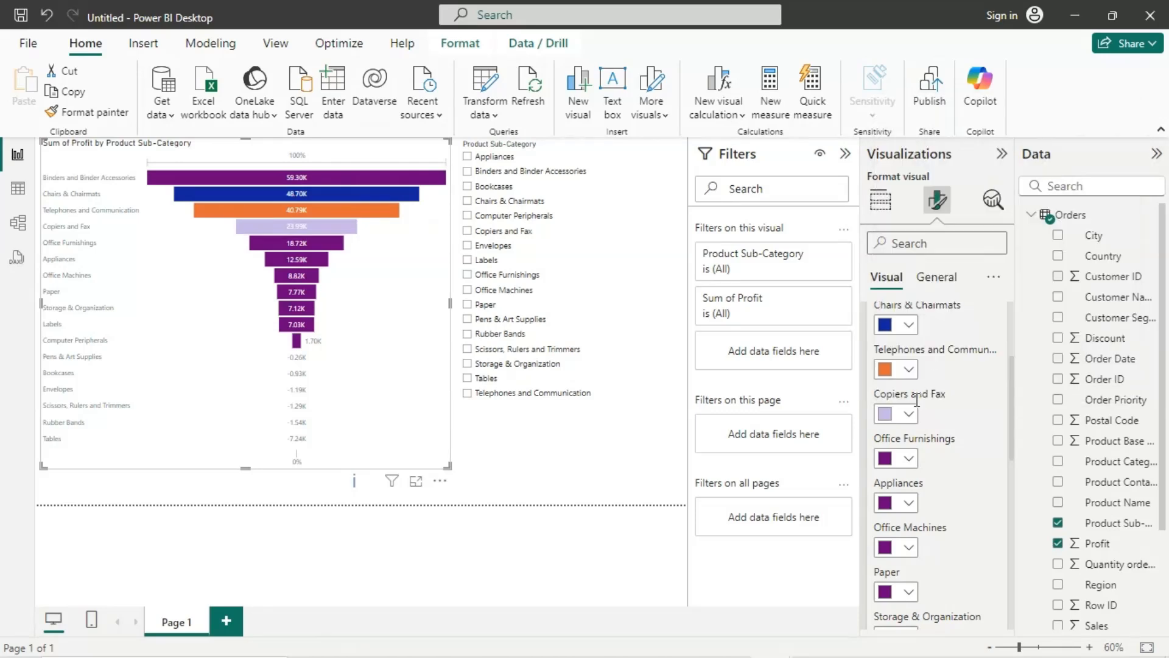
click(883, 460)
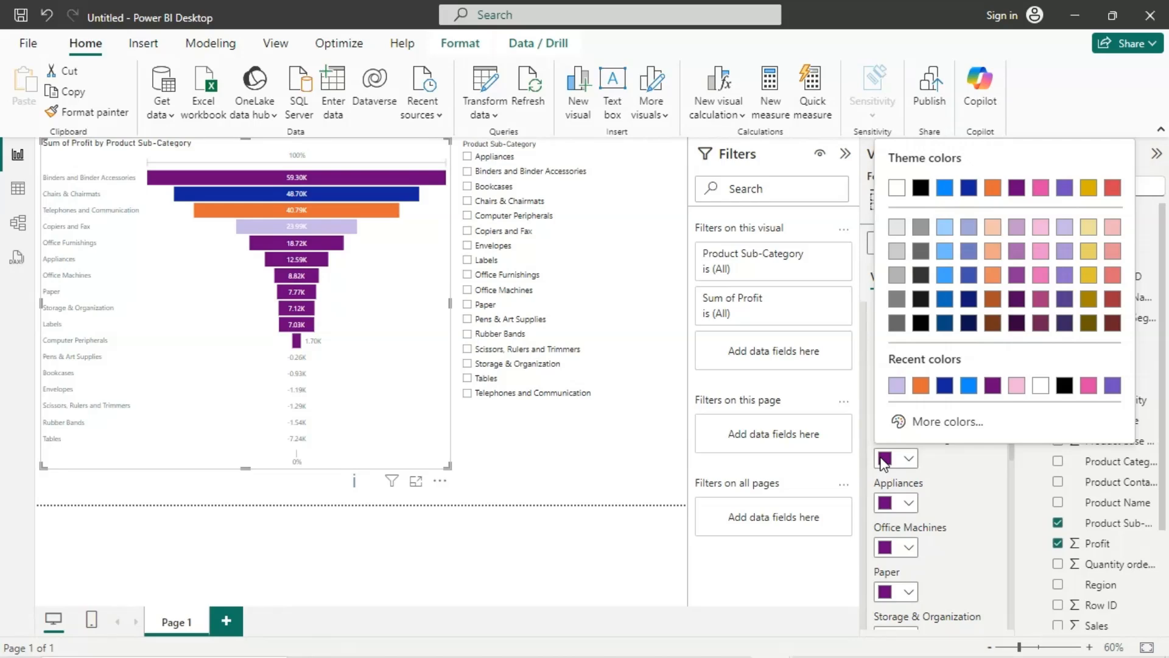
click(968, 188)
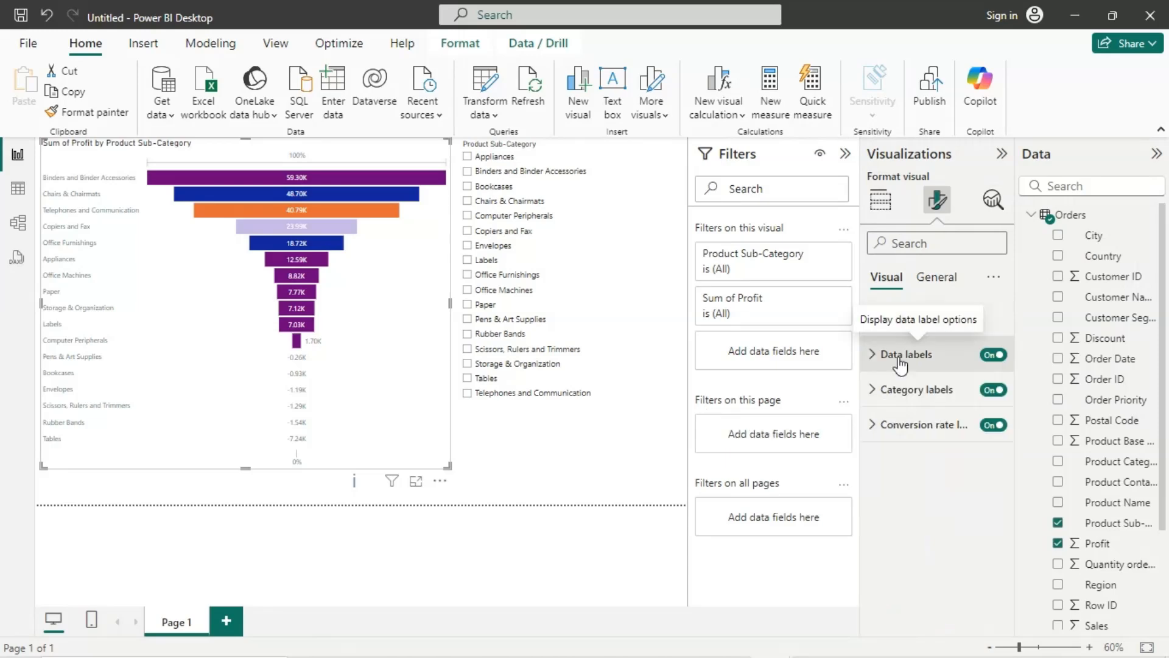
Switch the funnel chart's data labels off and back on.
click(900, 359)
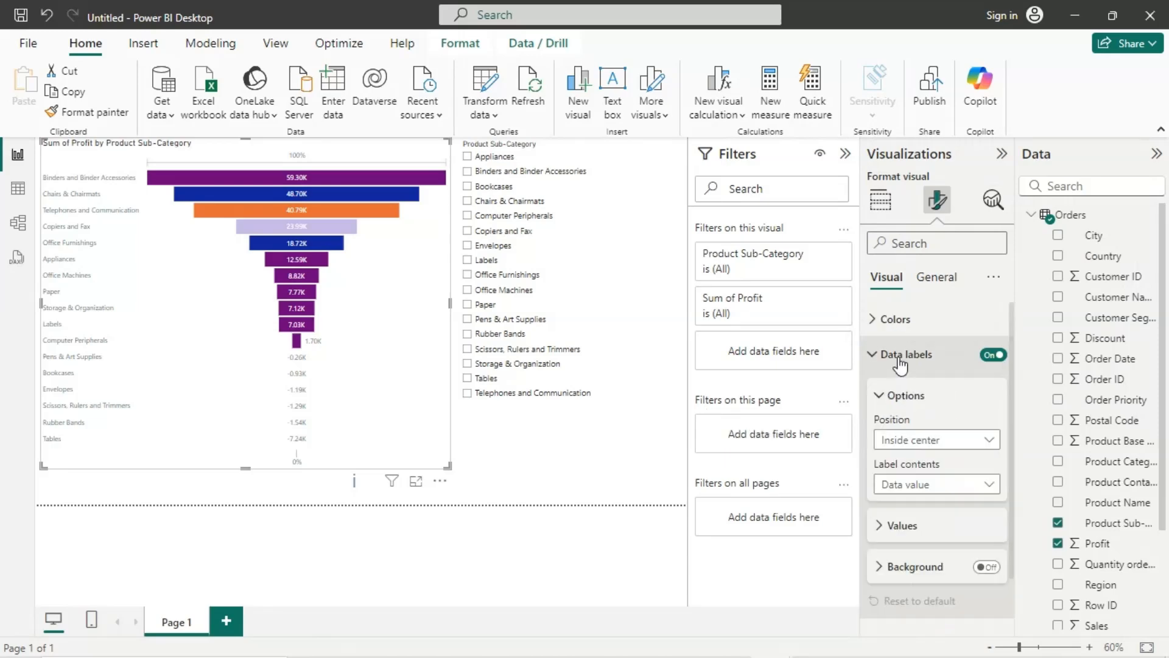
click(992, 355)
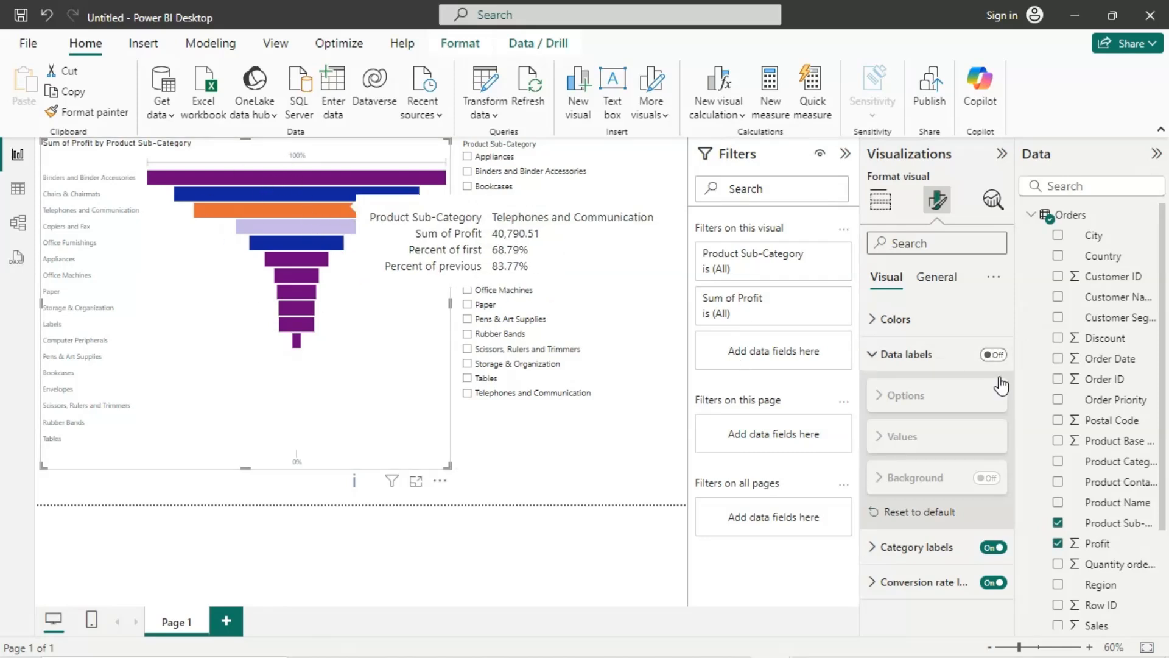
click(988, 355)
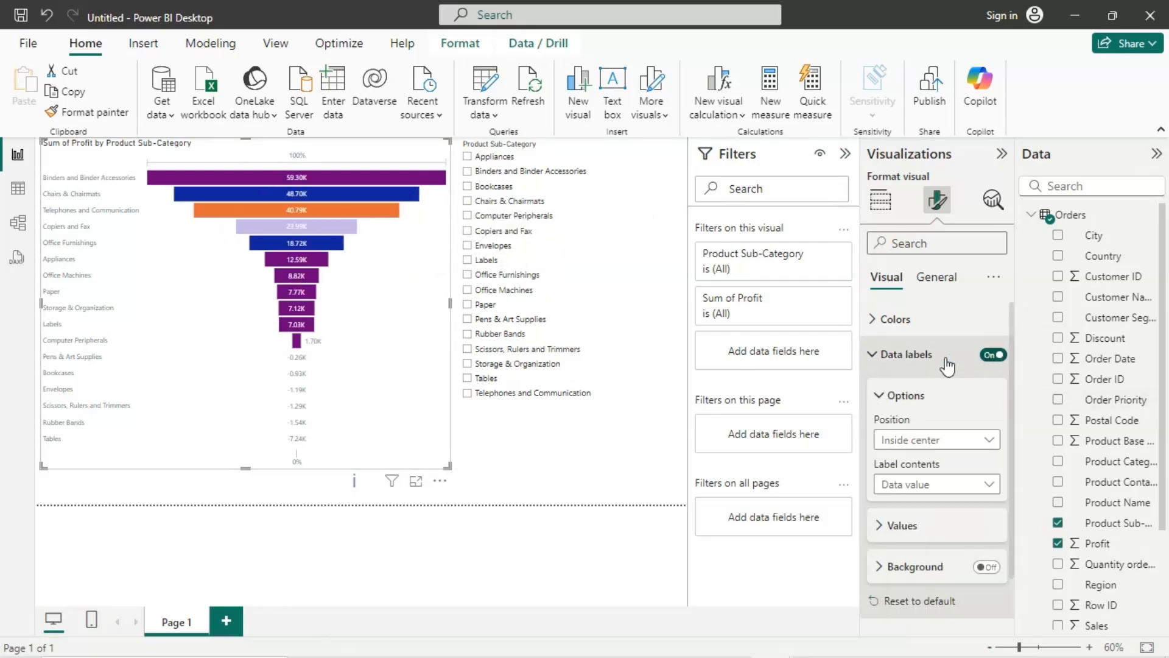
Set the data labels' position to Outside end and their contents to Data value, percent of first.
click(982, 453)
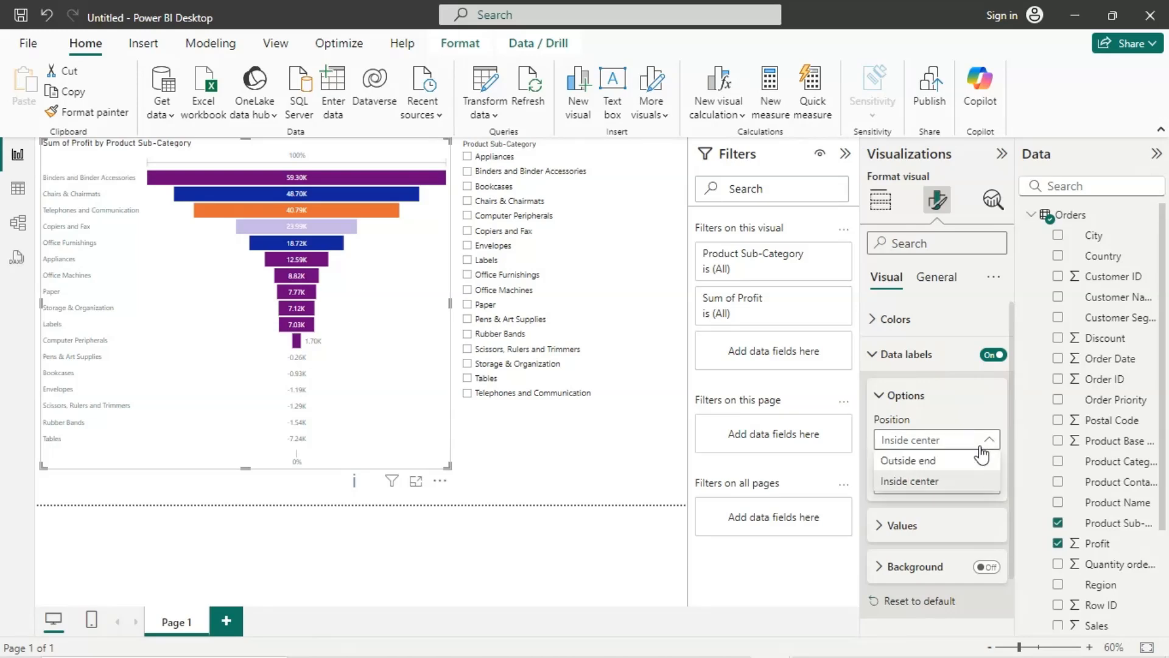
click(930, 464)
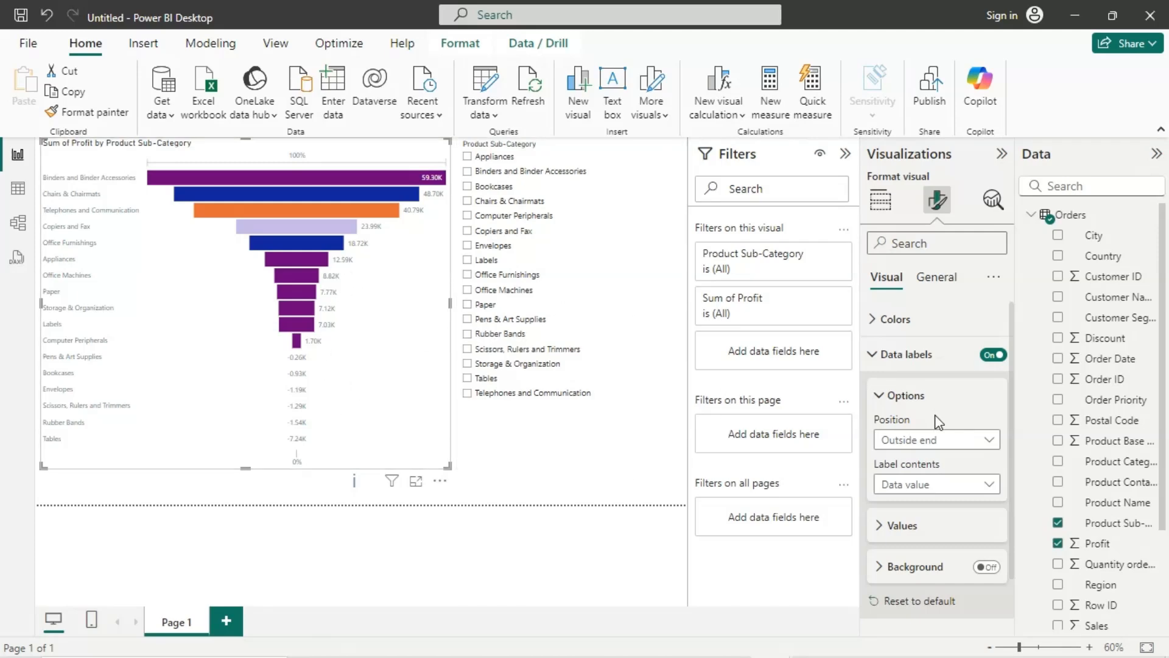
click(938, 487)
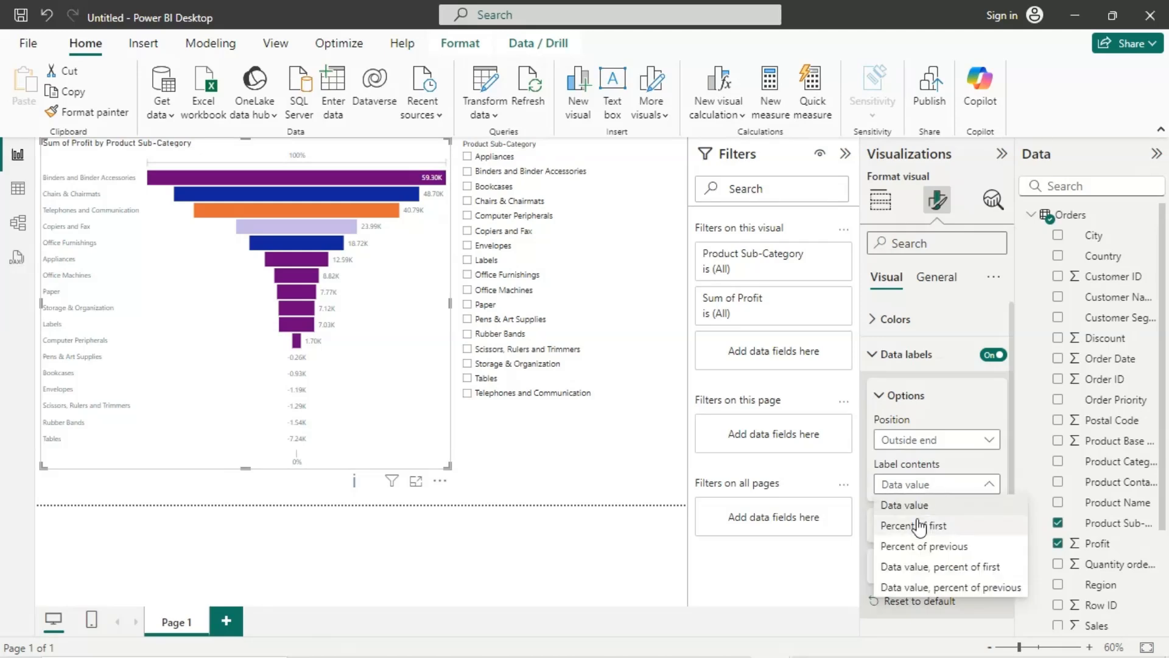
click(923, 567)
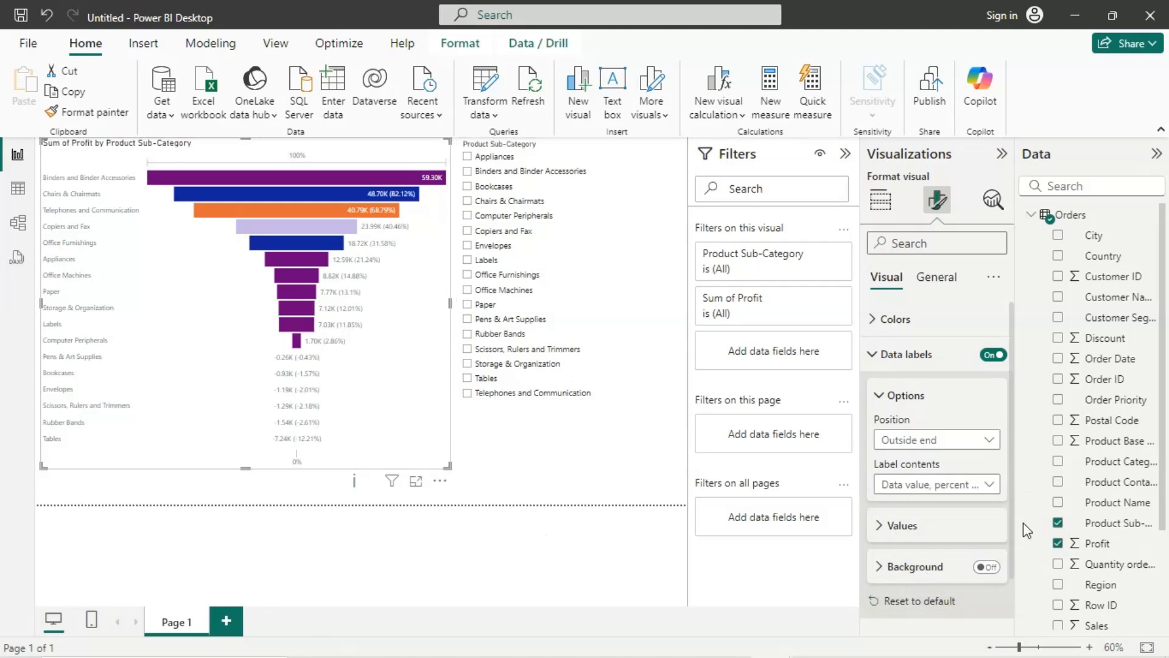
Set the text color of the data label values to dark red.
click(903, 536)
scroll(920, 494, down, 3)
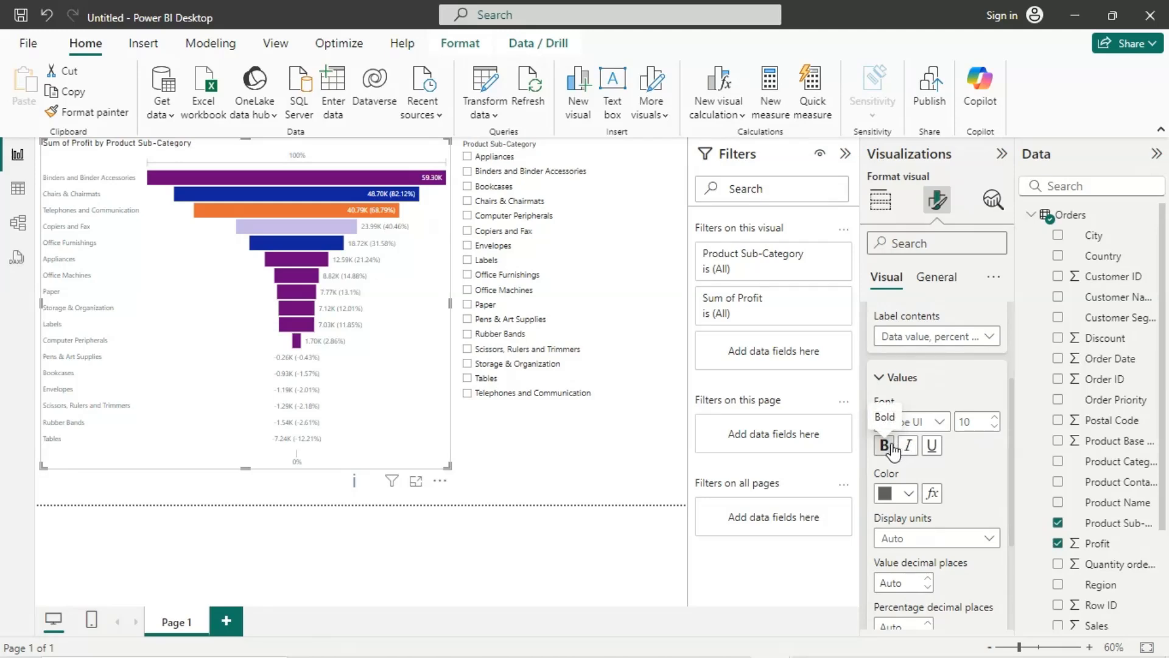
click(877, 497)
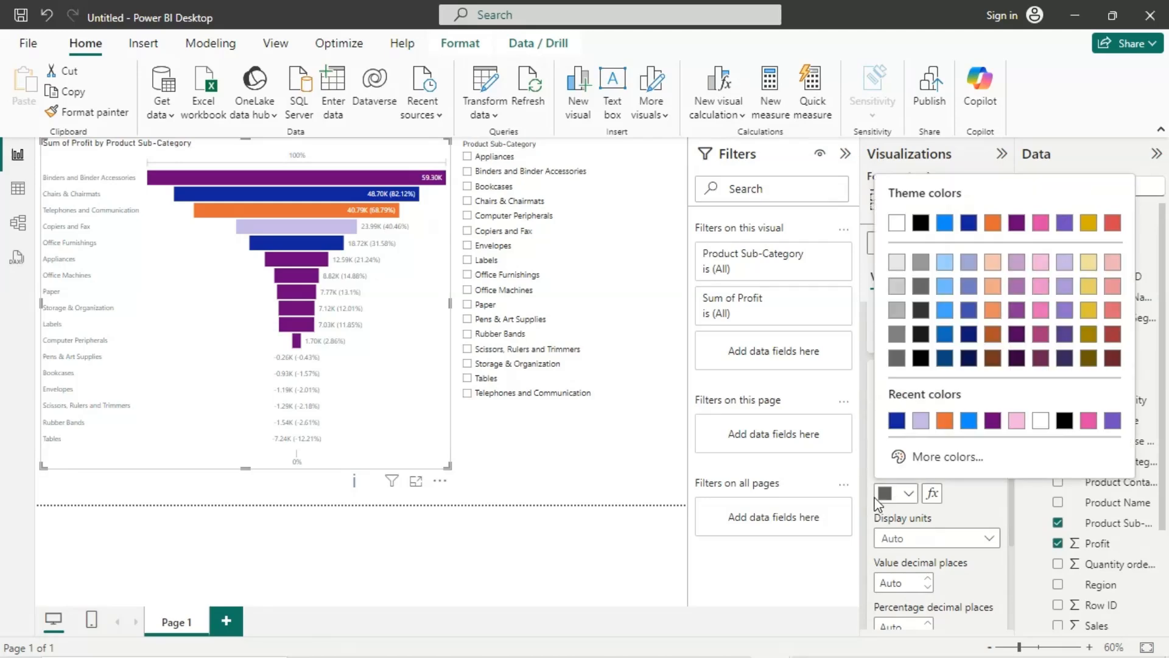
click(1113, 334)
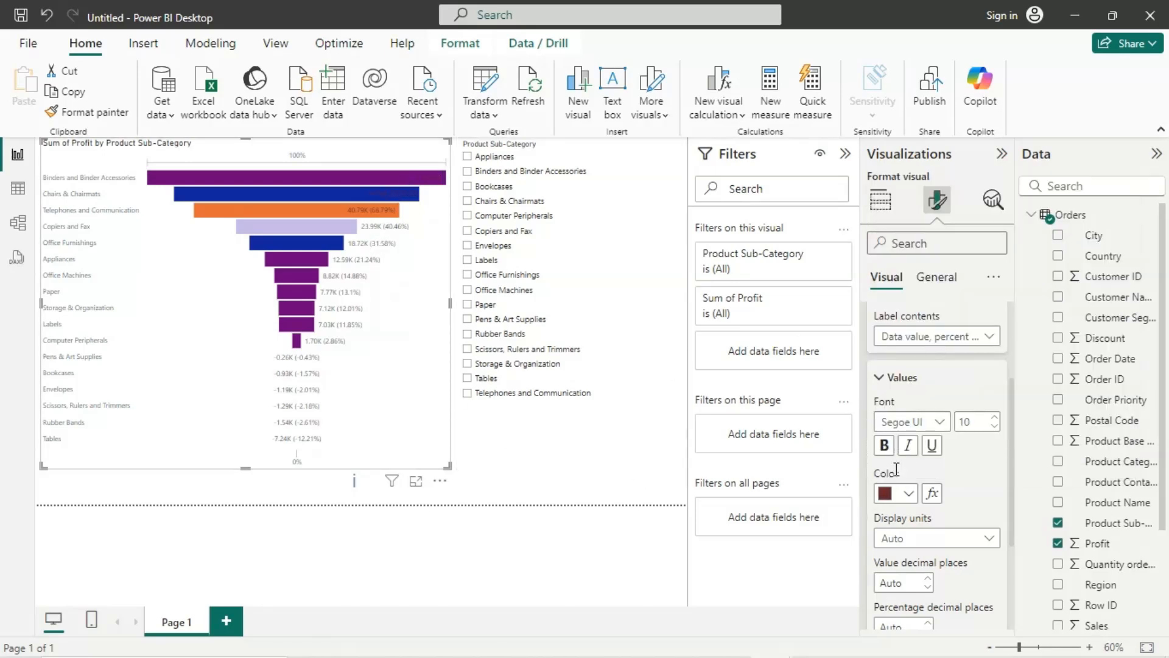
Set the data label display units to Thousands and the value decimal places to 1.
click(919, 539)
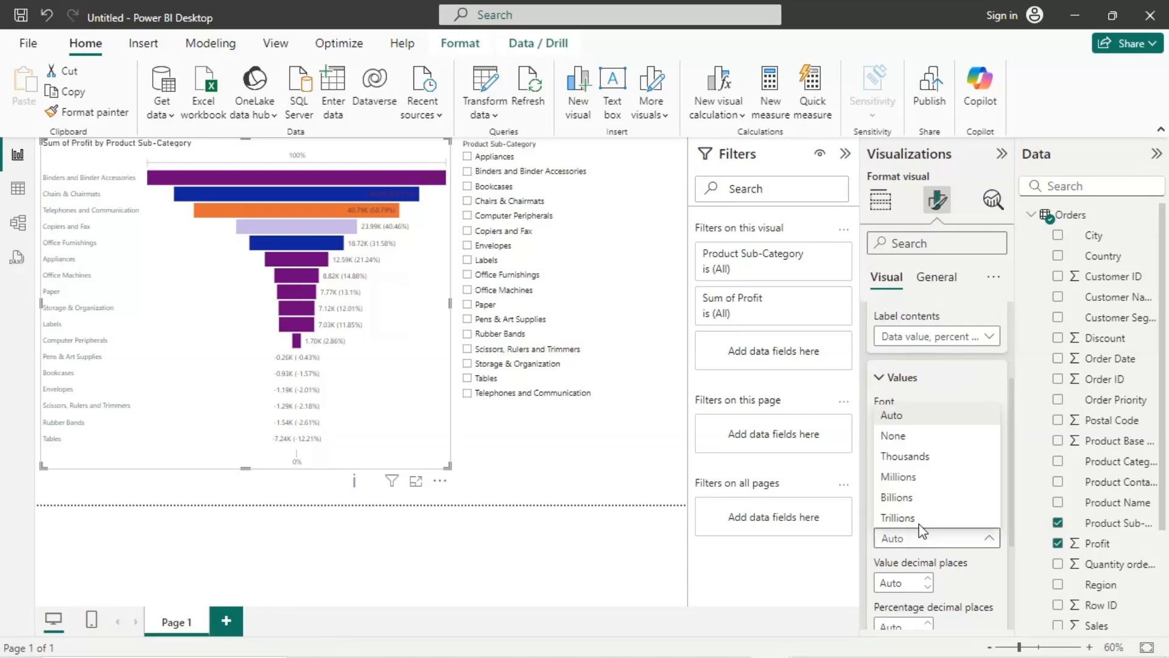
click(898, 464)
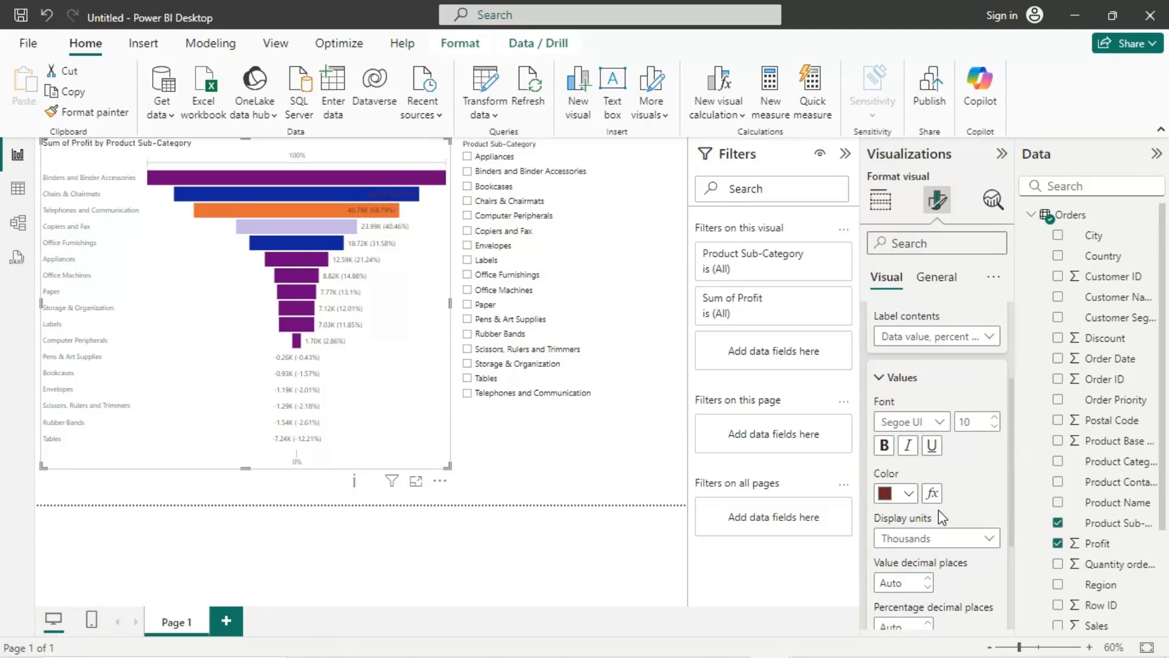
scroll(941, 516, down, 2)
scroll(942, 516, down, 2)
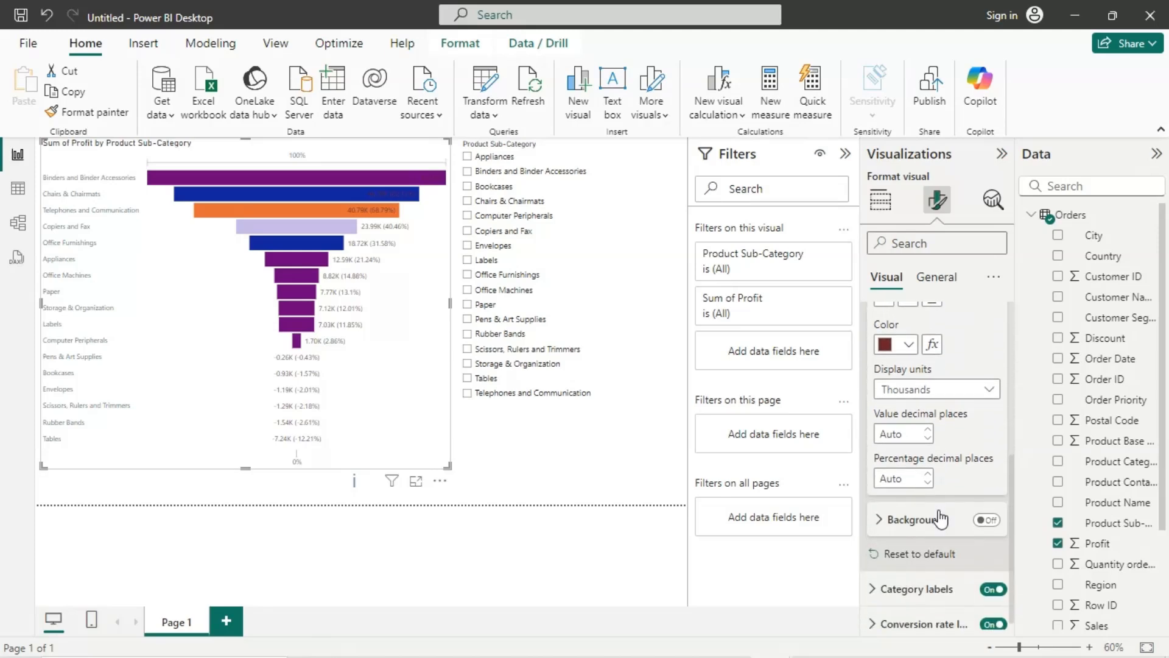
click(927, 428)
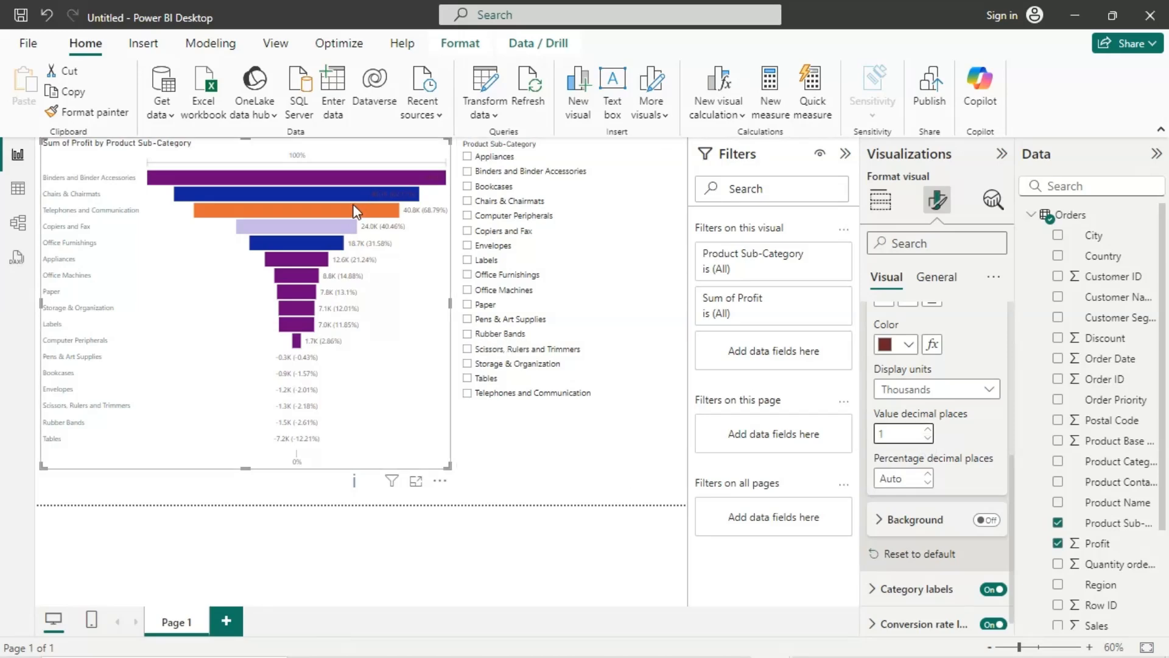
Set the percentage decimal places of the funnel chart's data labels to 1.
mouse_move(351, 206)
click(926, 478)
text(1)
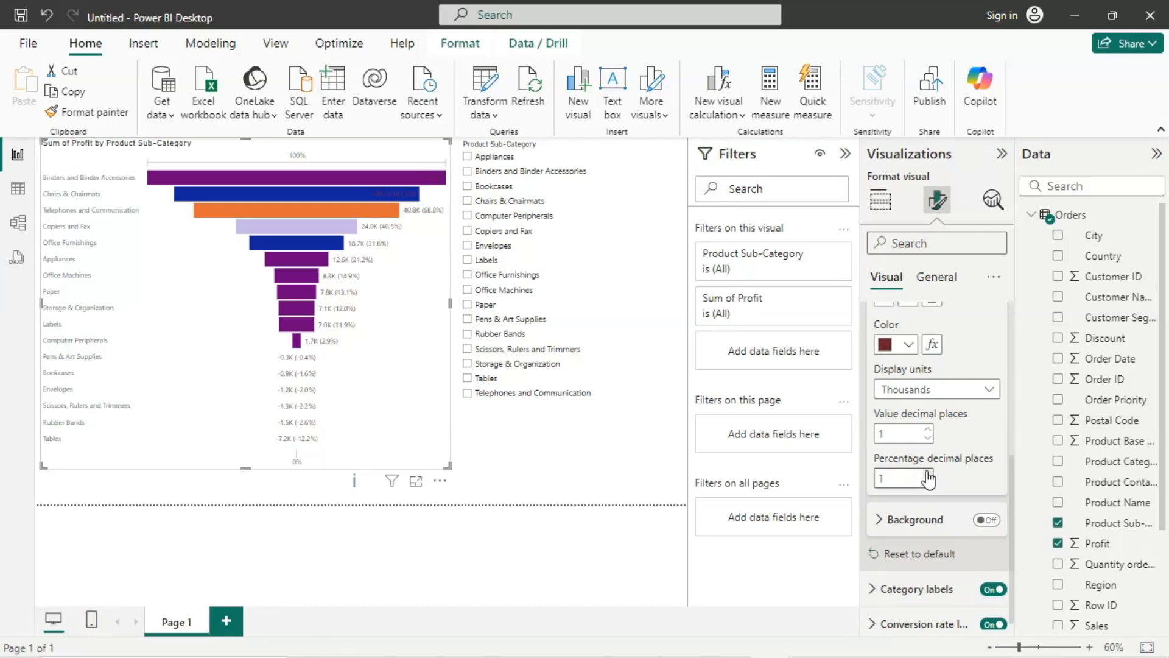
scroll(928, 463, up, 3)
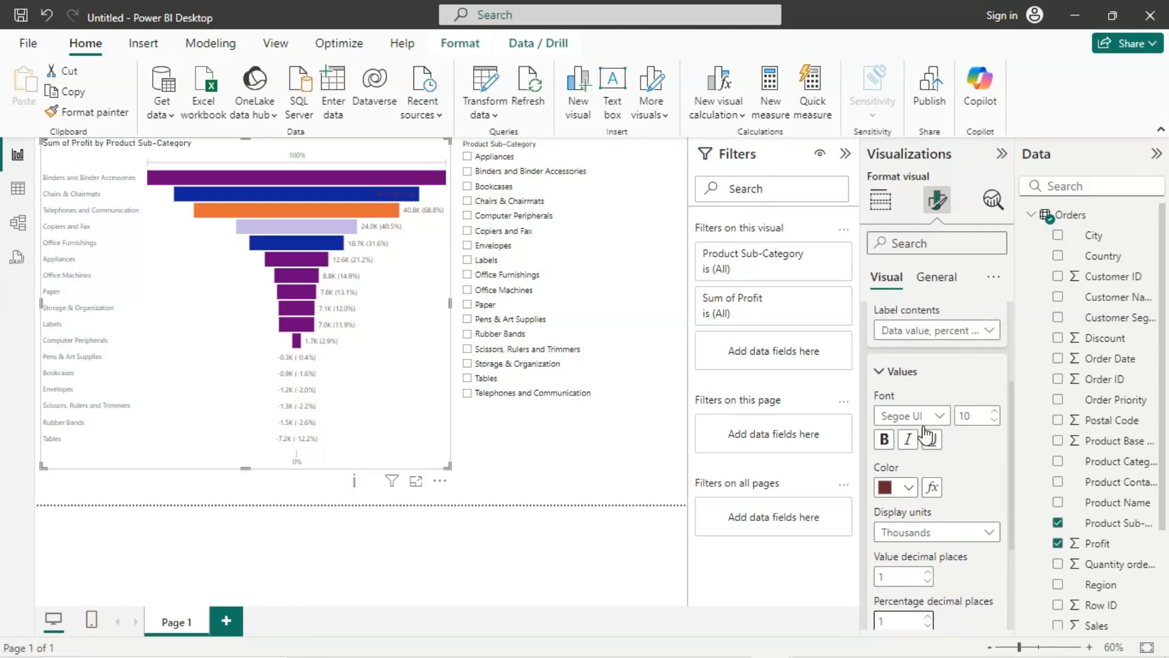
click(880, 373)
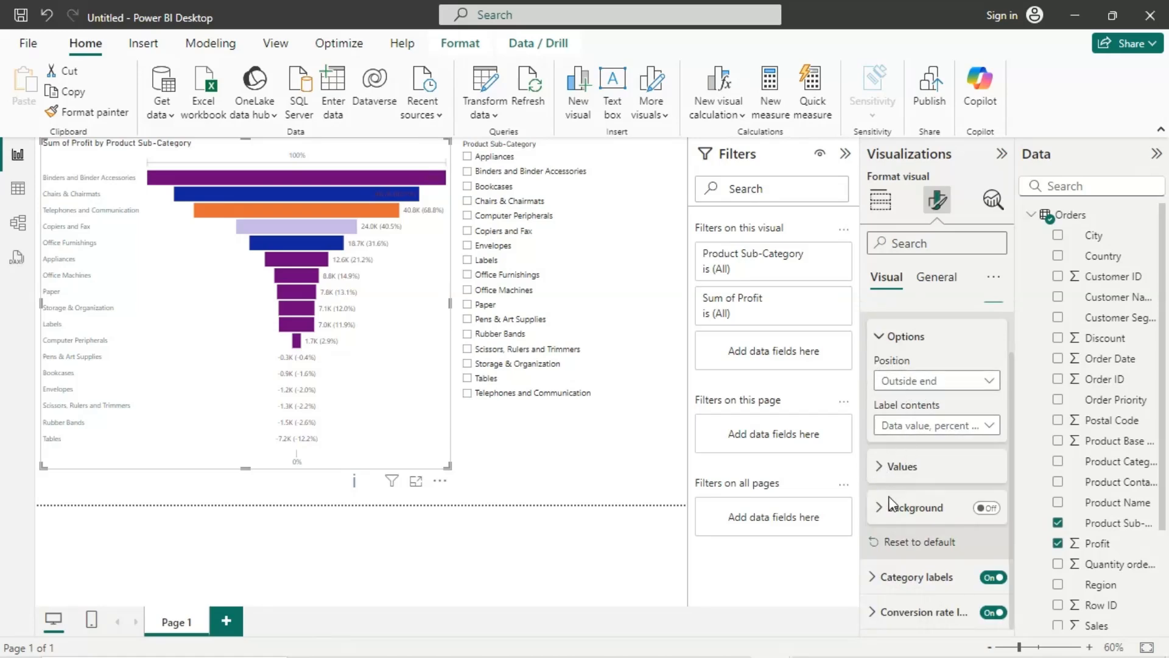
Switch the data labels' background on and back off.
click(987, 508)
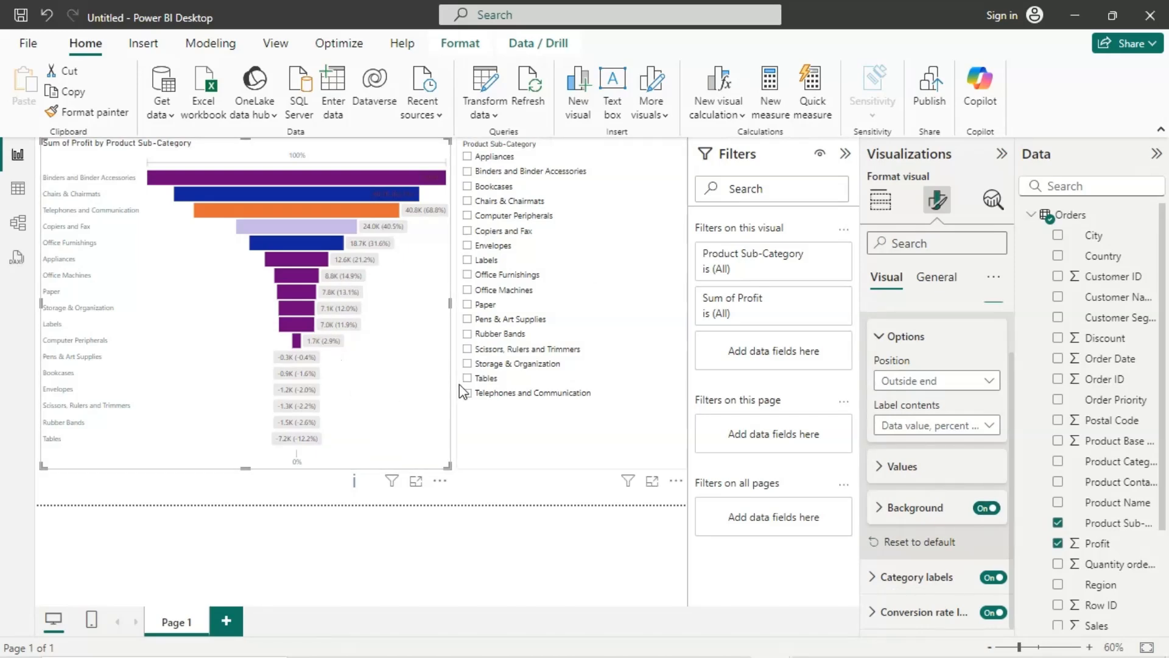
click(984, 510)
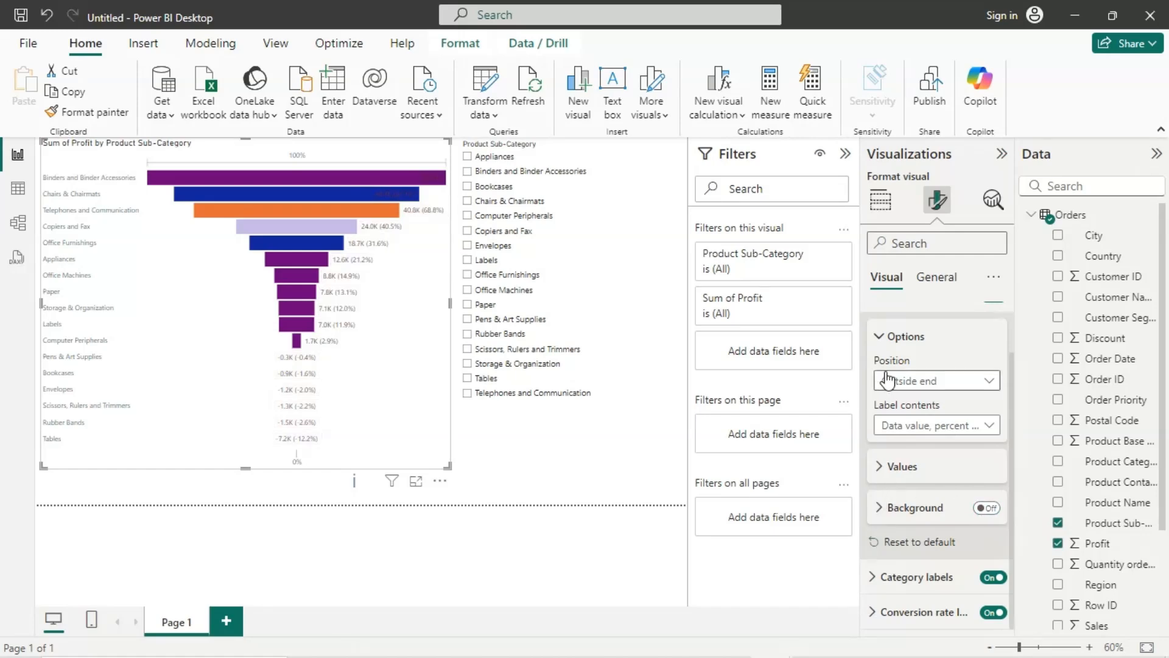
click(879, 337)
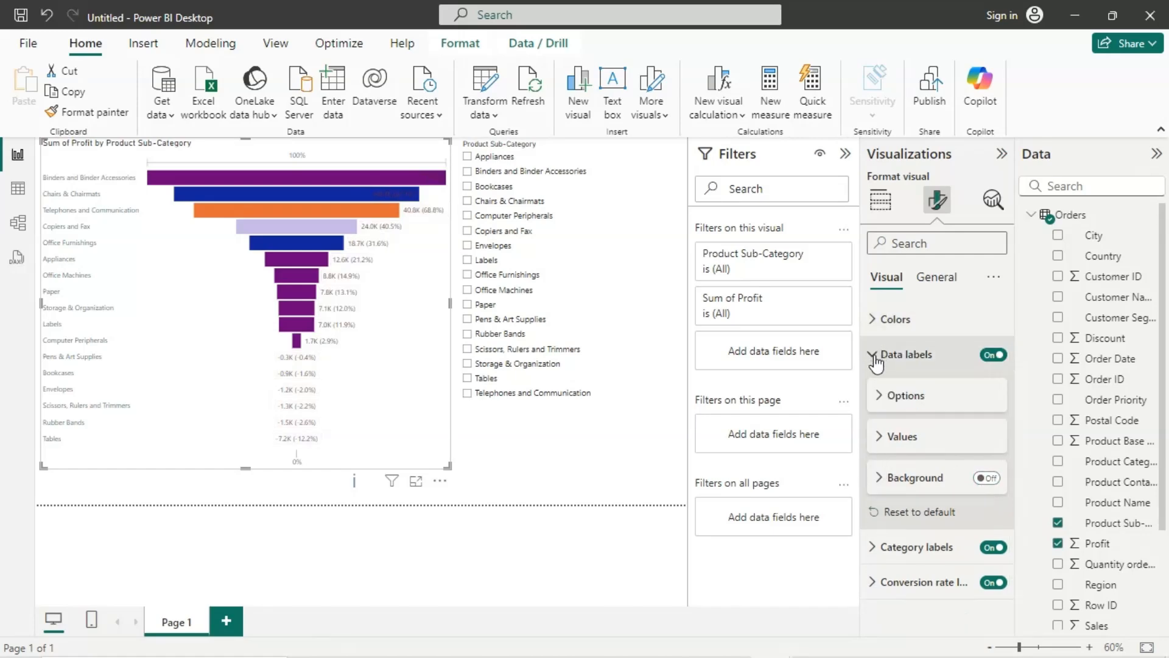
click(875, 356)
Set the font of the funnel chart's category labels to Georgia.
click(880, 393)
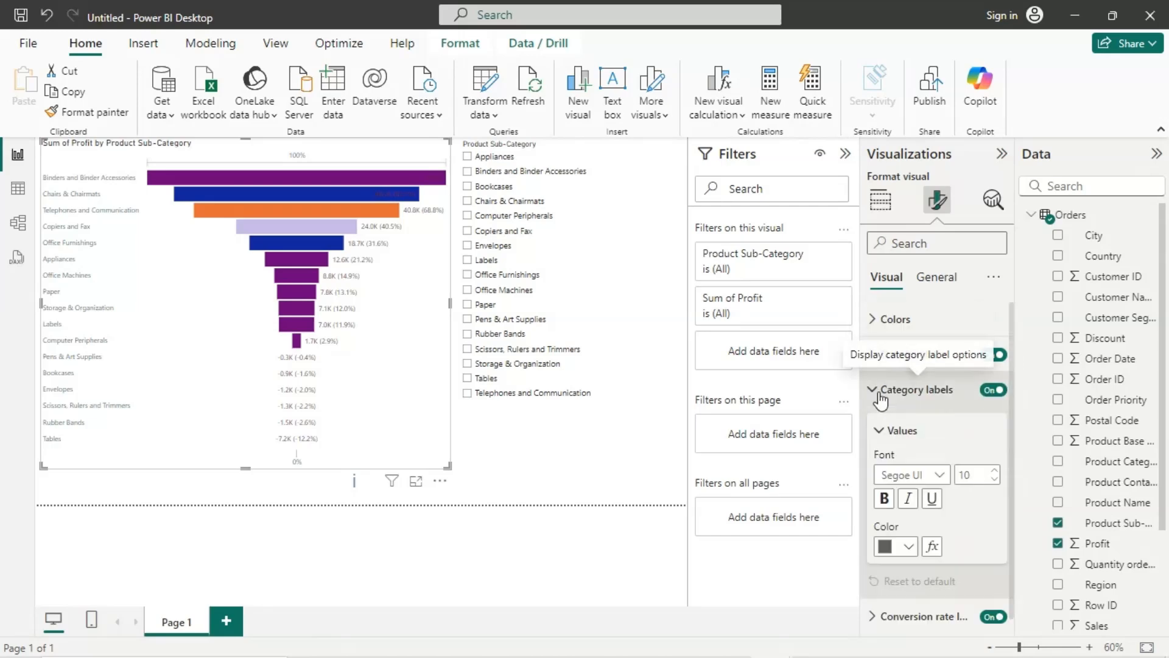
click(951, 479)
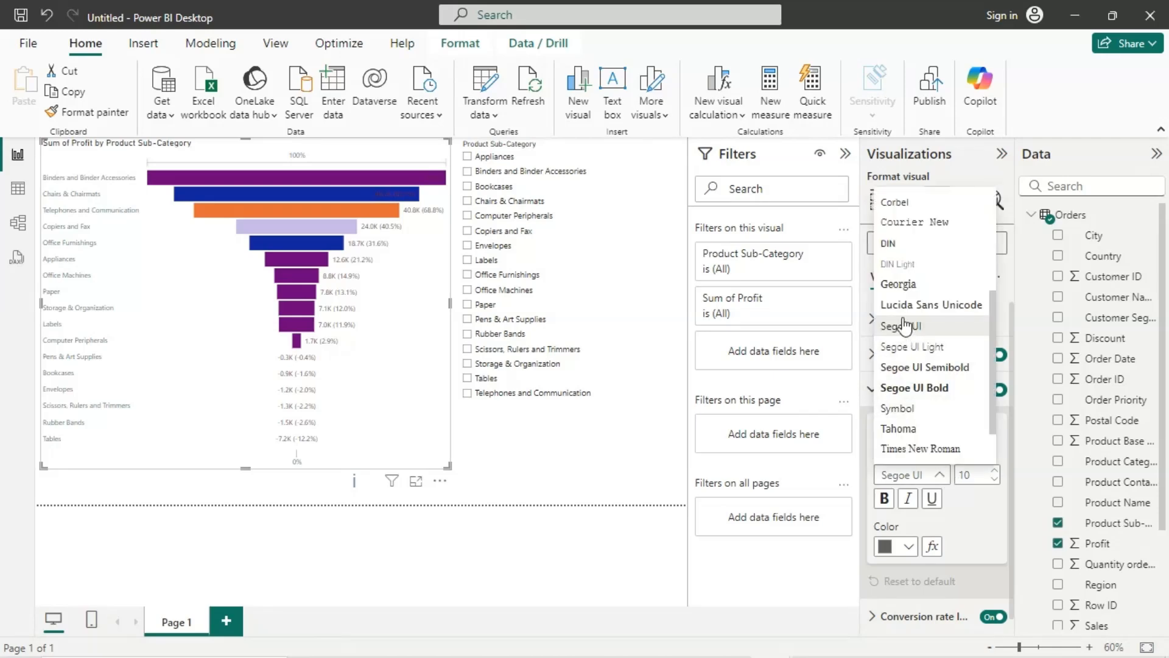
click(904, 291)
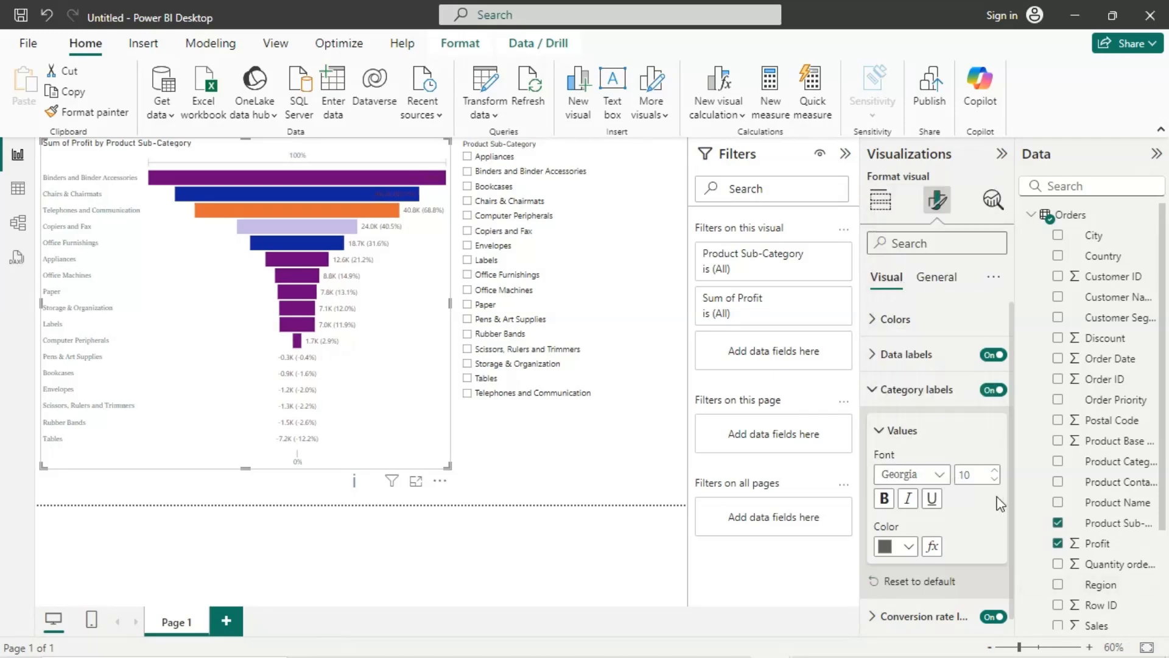
Set the category labels' font size to 14 and their text color to dark red.
click(993, 466)
click(994, 466)
click(994, 471)
click(995, 472)
click(995, 471)
click(995, 472)
click(995, 472)
click(995, 472)
click(995, 472)
click(995, 472)
click(995, 472)
click(995, 472)
click(995, 471)
click(995, 471)
click(995, 472)
click(995, 471)
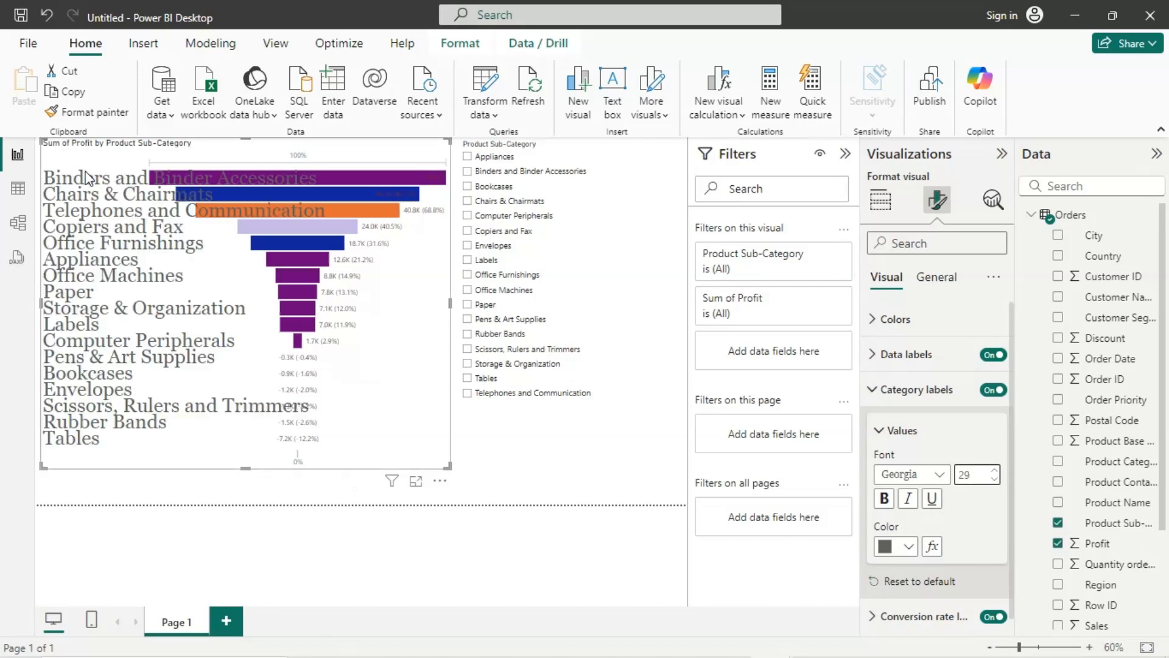
click(994, 479)
click(994, 478)
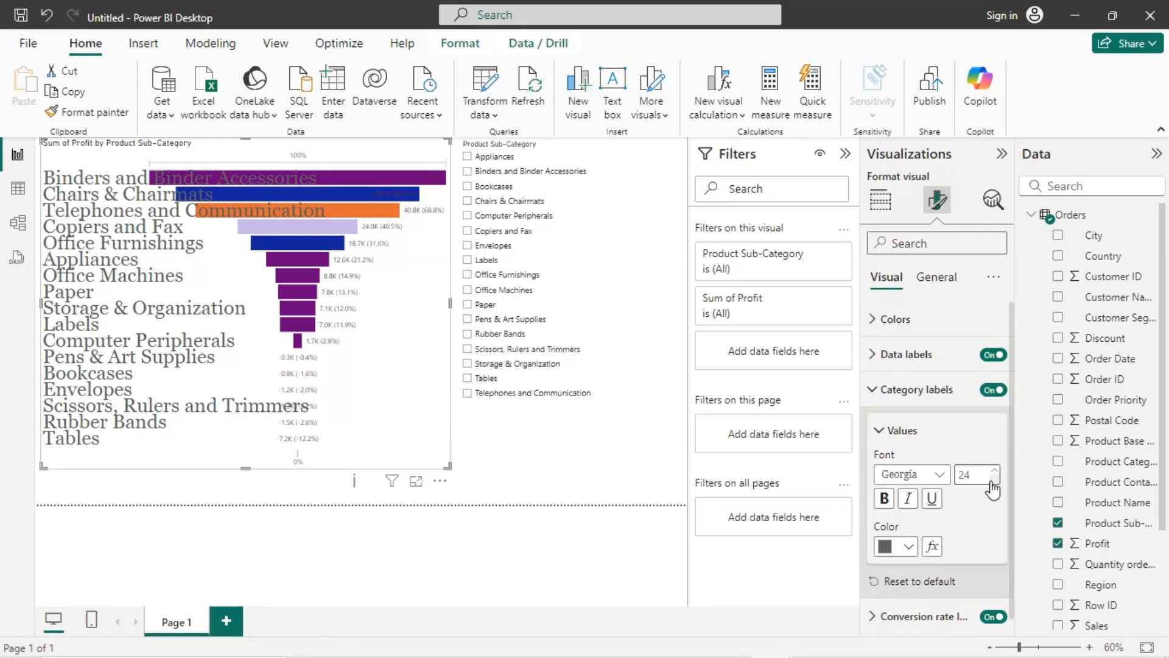
click(992, 481)
click(992, 481)
click(992, 481)
click(991, 481)
click(991, 481)
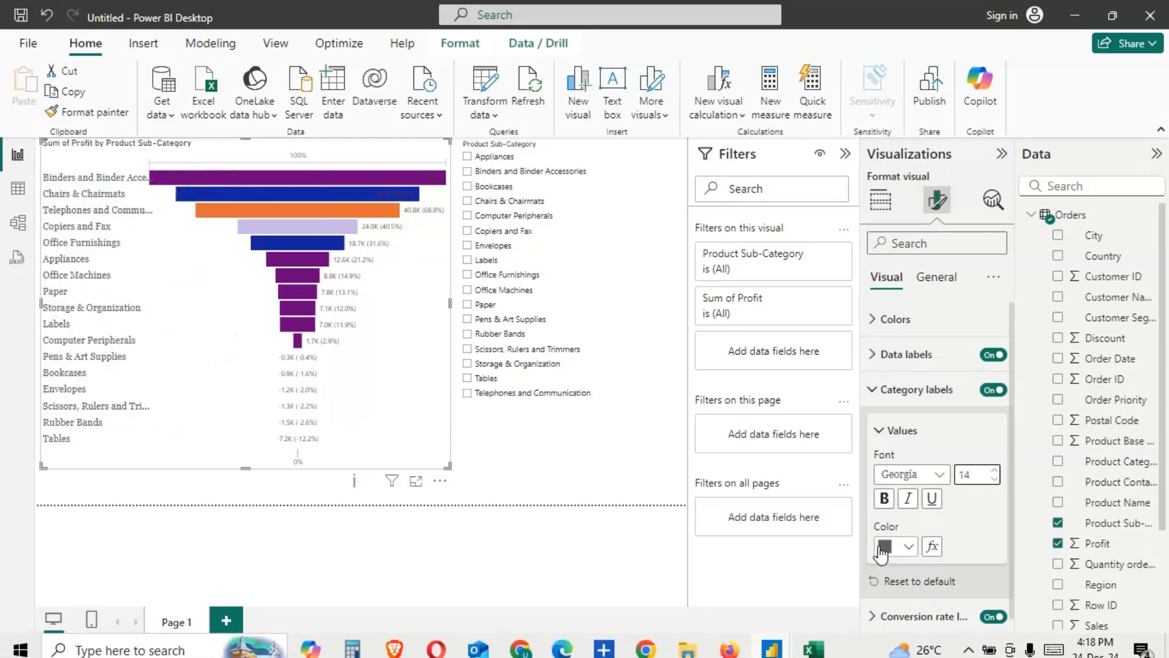
click(893, 547)
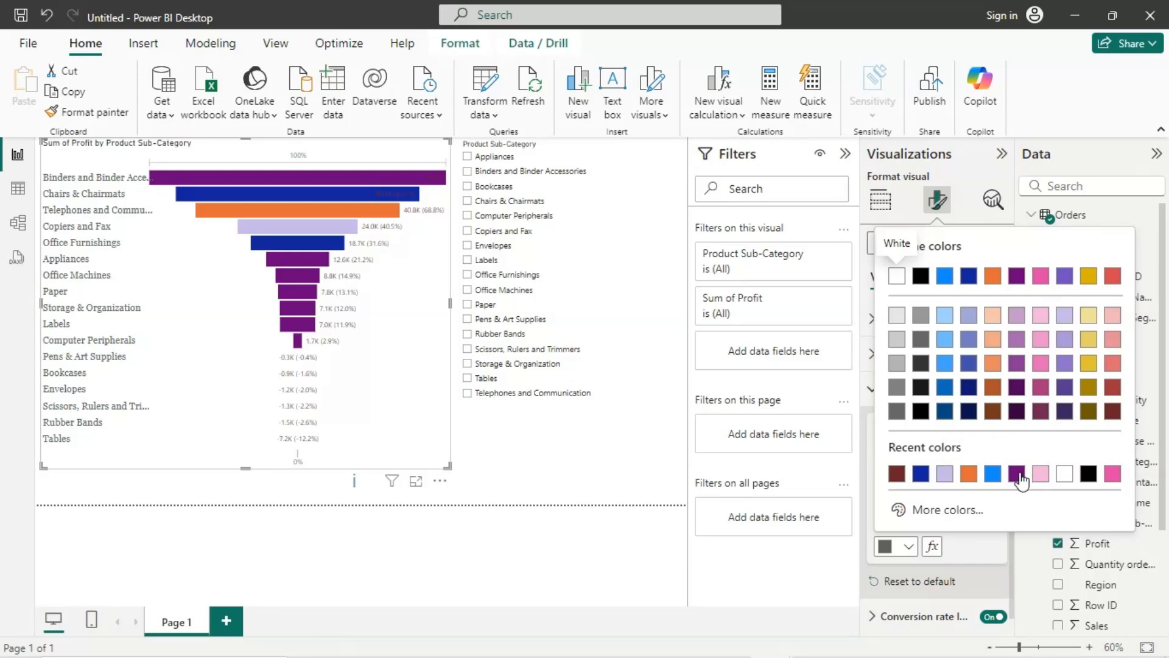
click(897, 474)
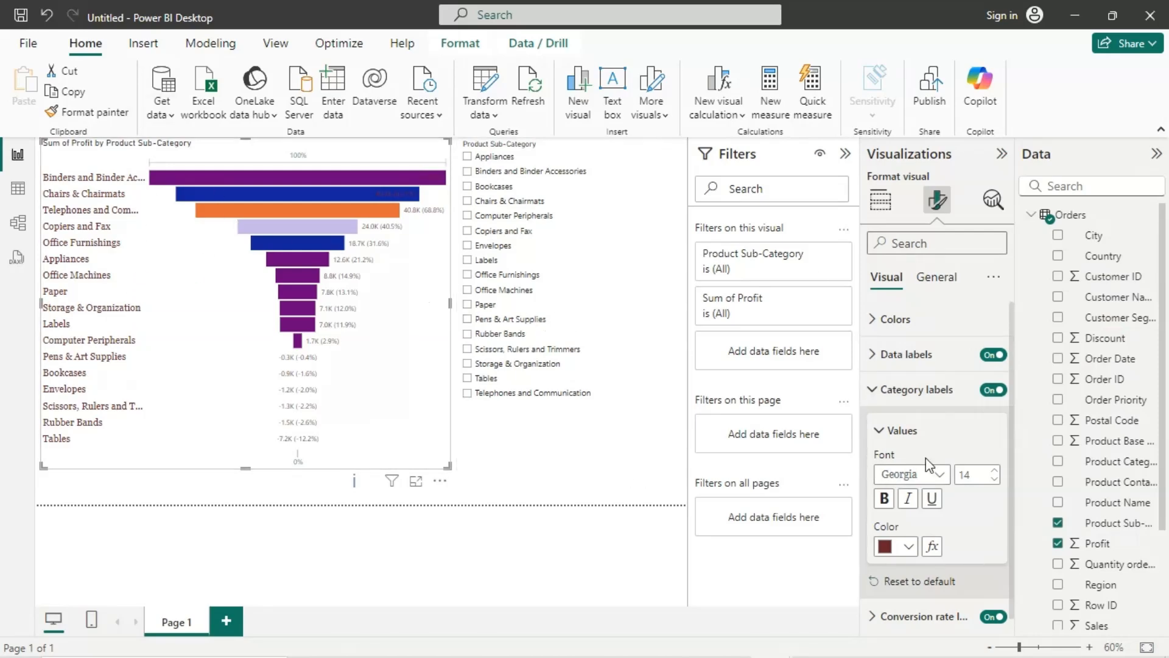
Set the conversion rate labels' font to Symbol and their size to 15.
scroll(934, 444, down, 1)
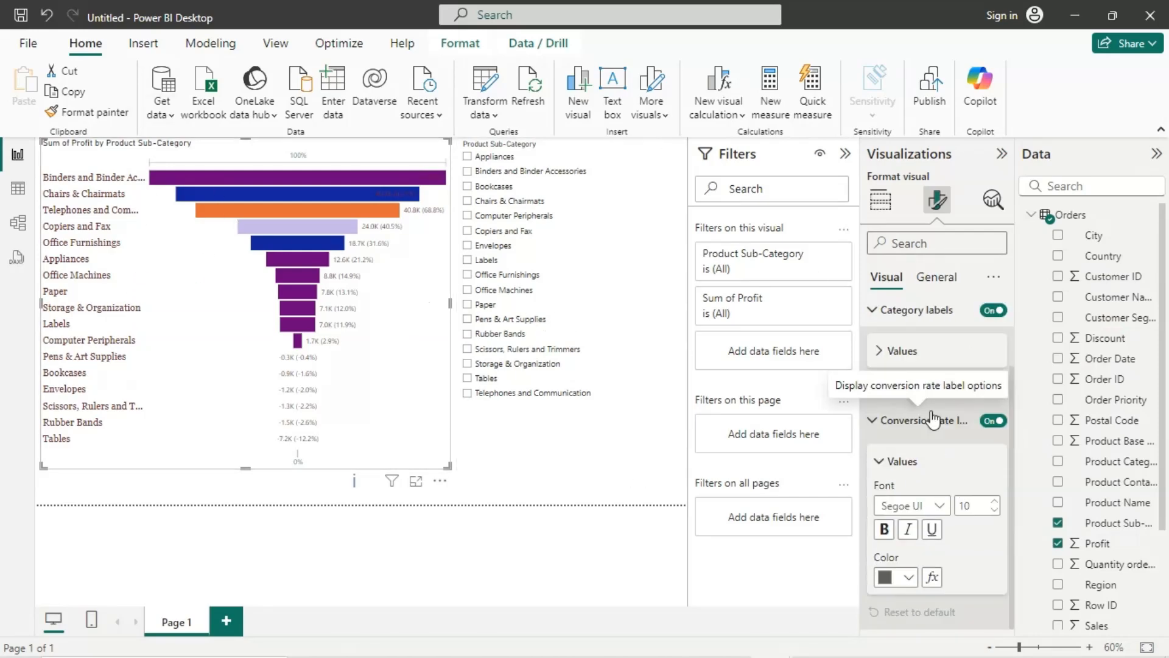
click(936, 509)
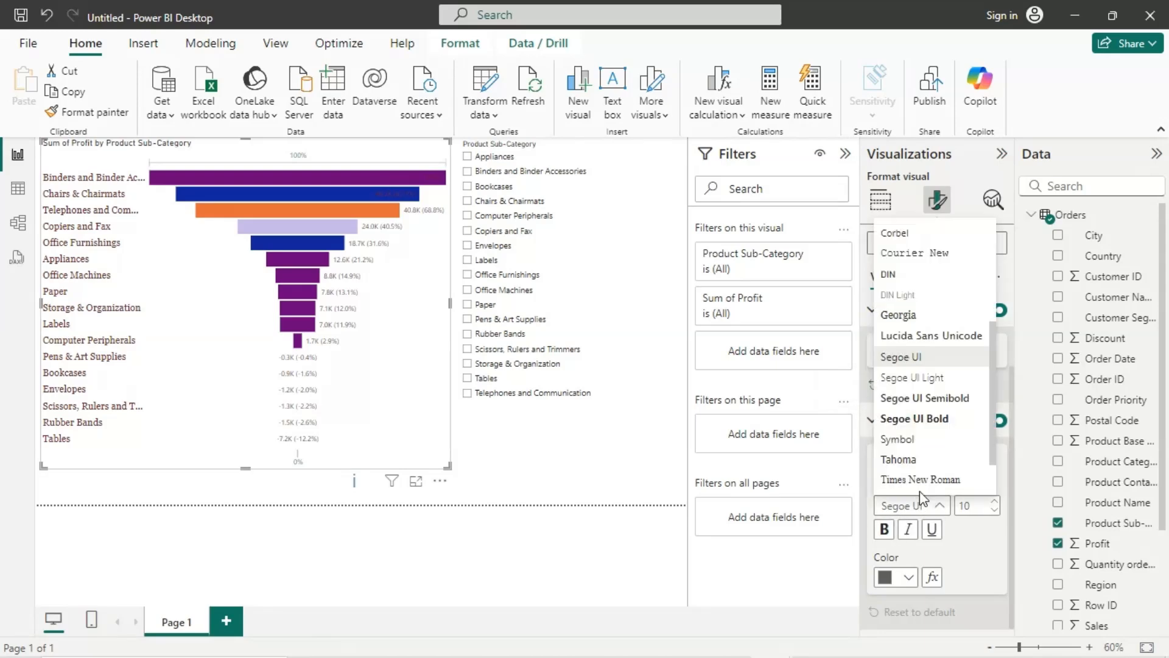
click(898, 439)
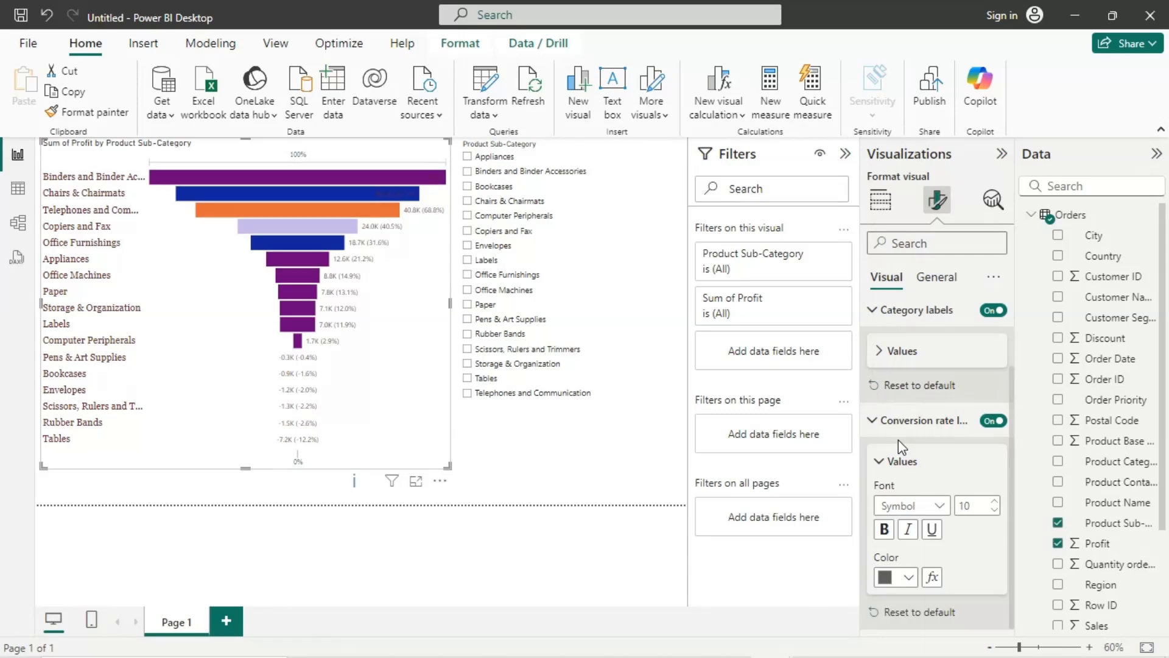
click(996, 503)
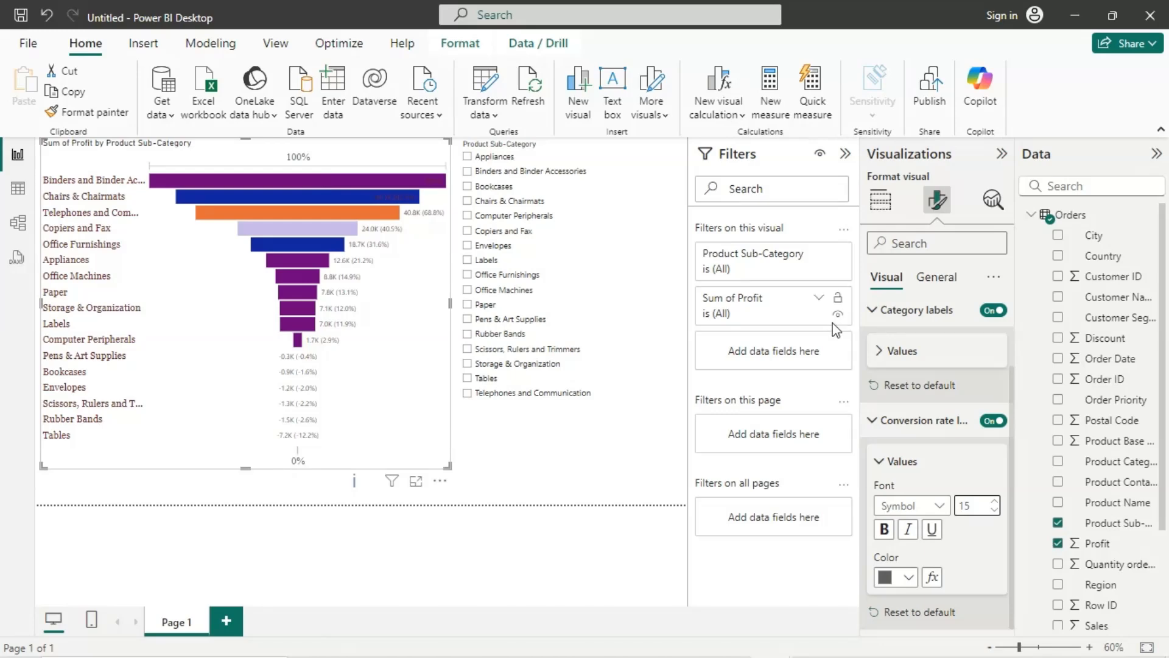
Switch the conversion rate labels off and back on, and view the chart's general formatting options.
click(992, 423)
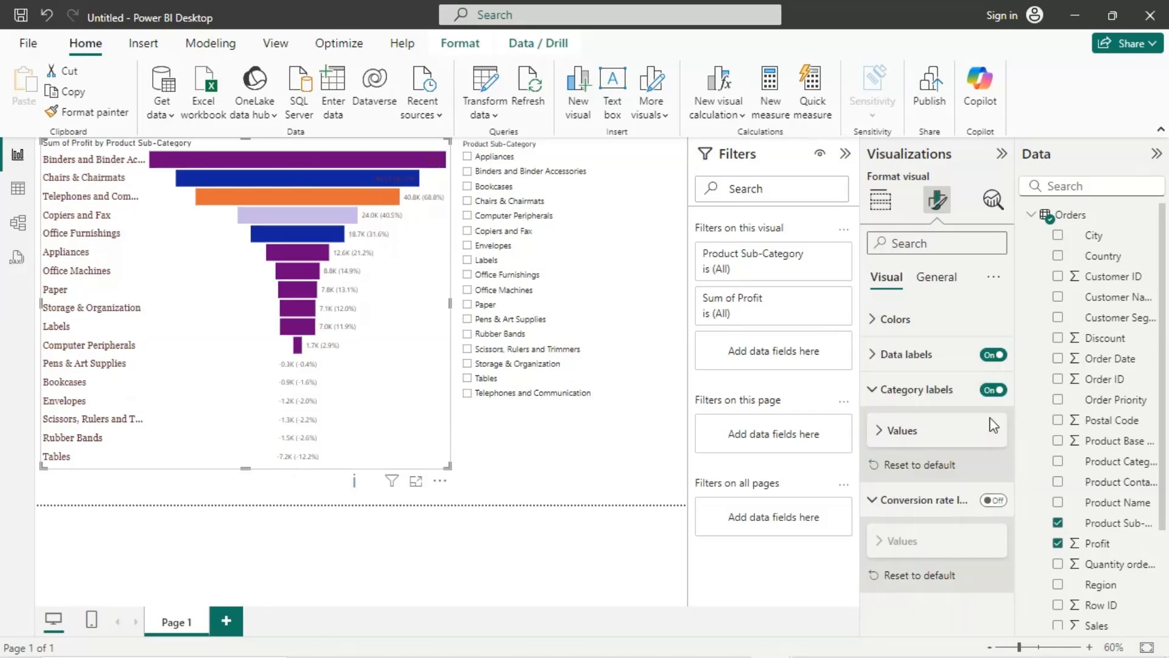
click(993, 499)
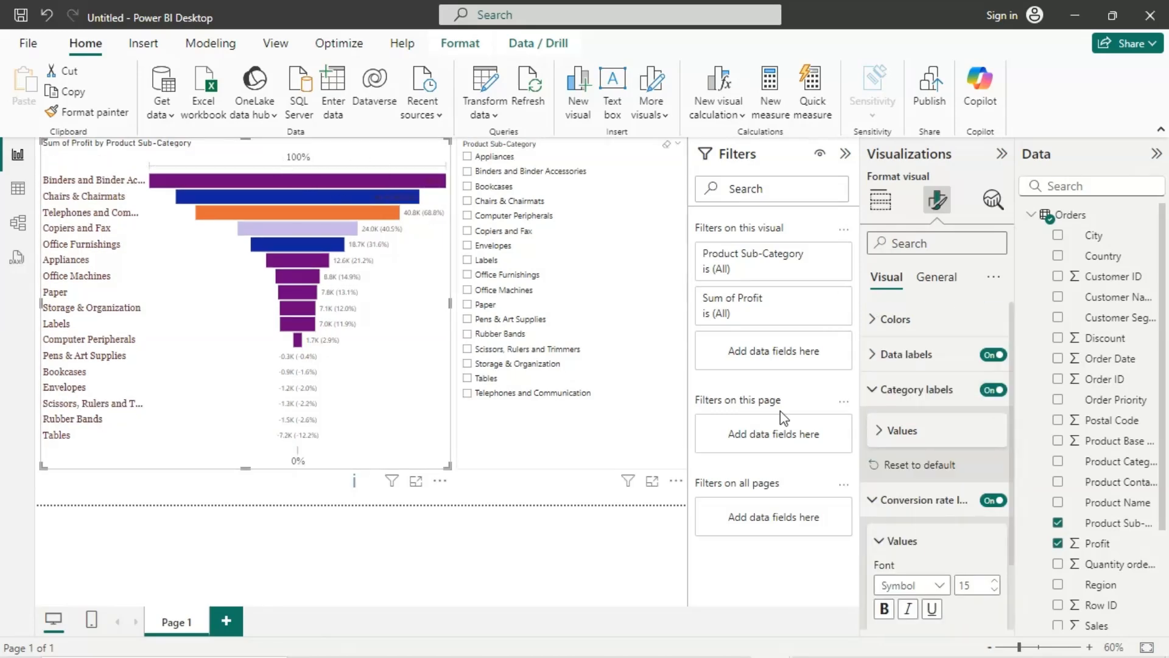
scroll(981, 574, down, 2)
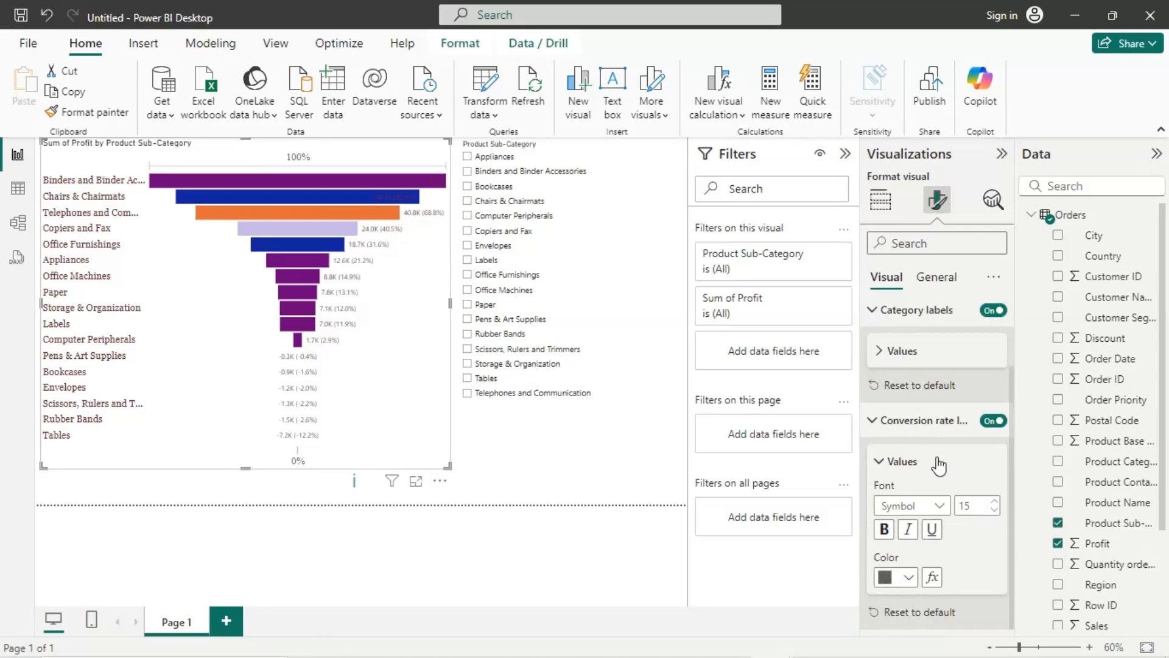
scroll(939, 466, up, 1)
scroll(939, 466, up, 2)
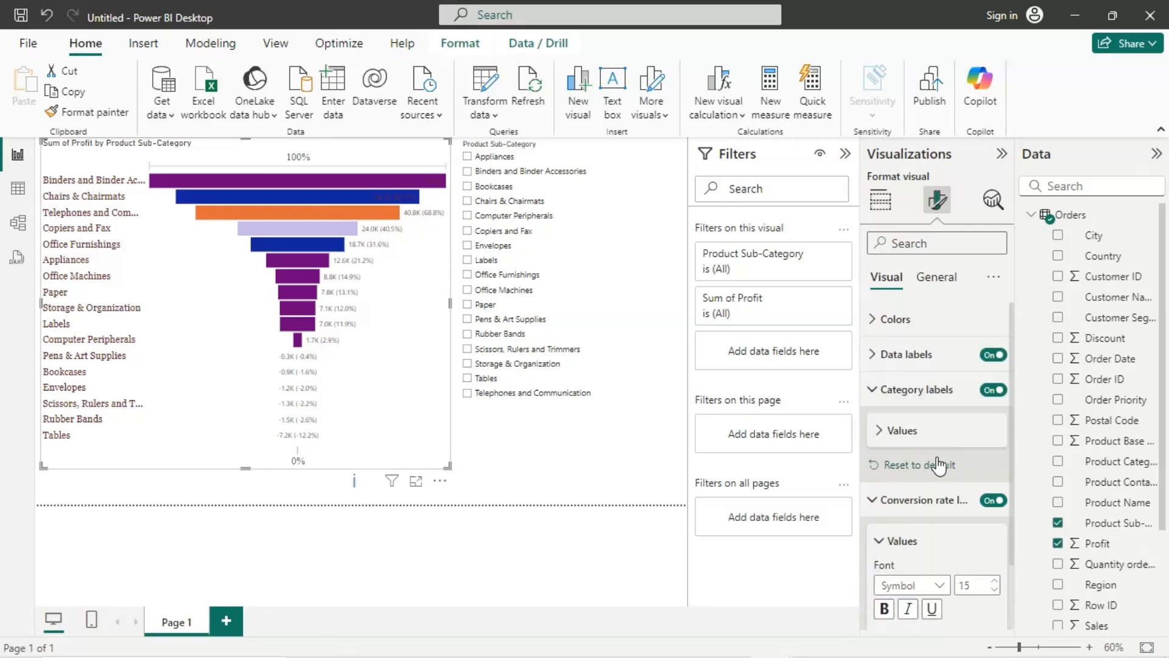
click(942, 278)
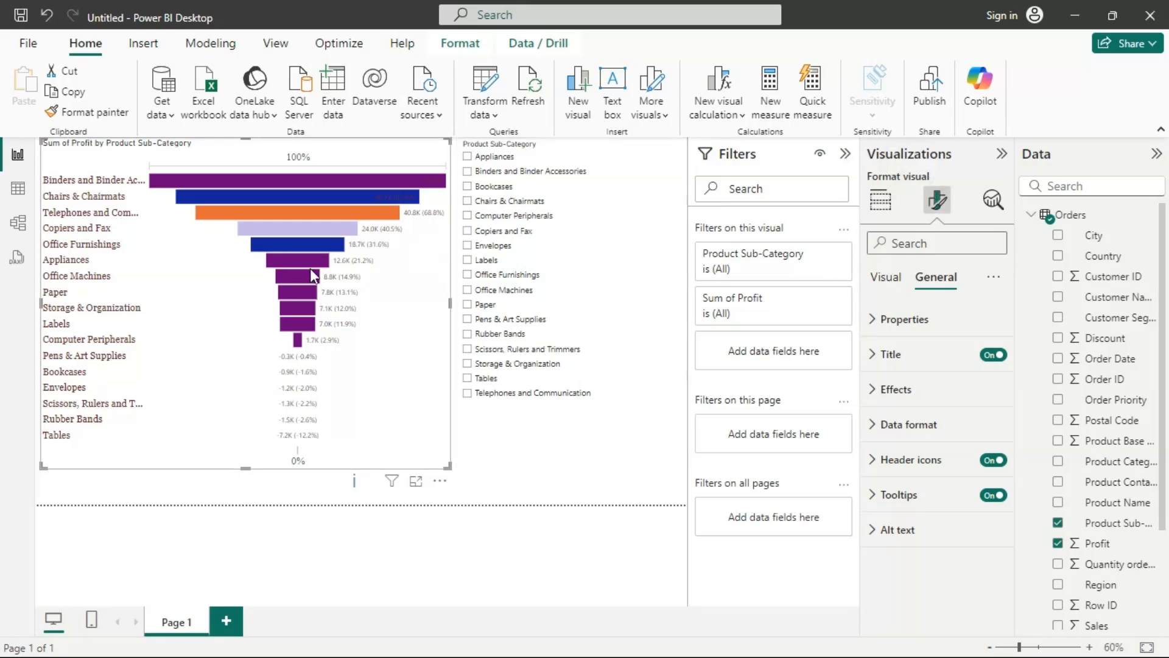
click(886, 278)
Filter the funnel chart by Copiers and Fax and by Chairs & Chairmats in the slicer, and clear the selection.
click(524, 233)
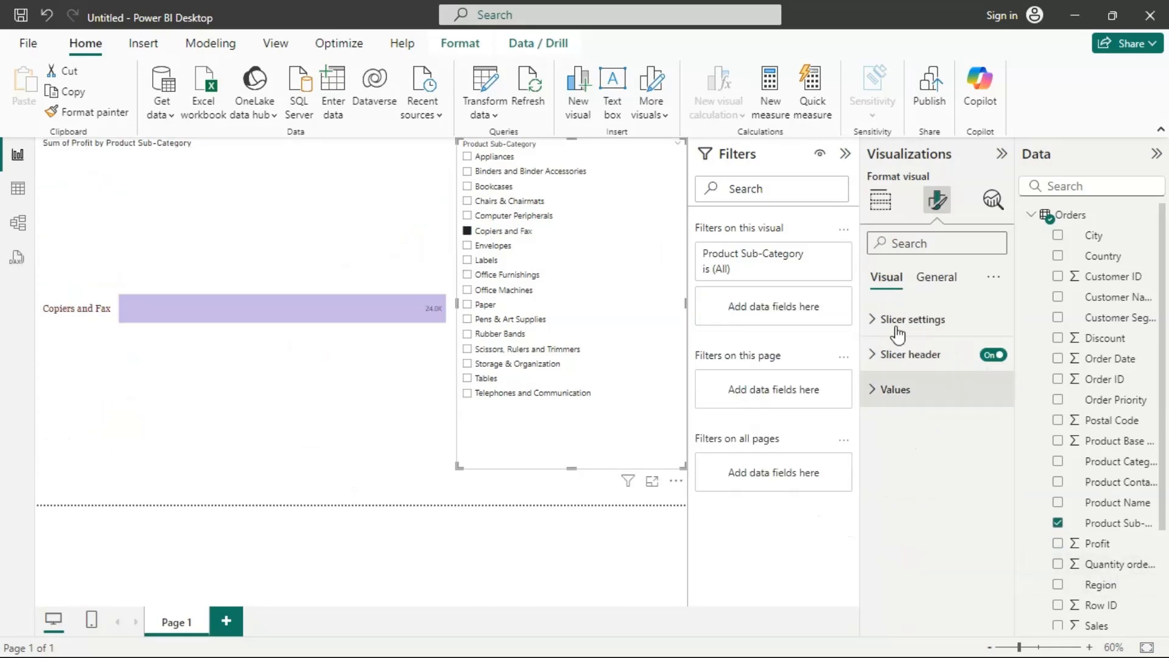
click(641, 205)
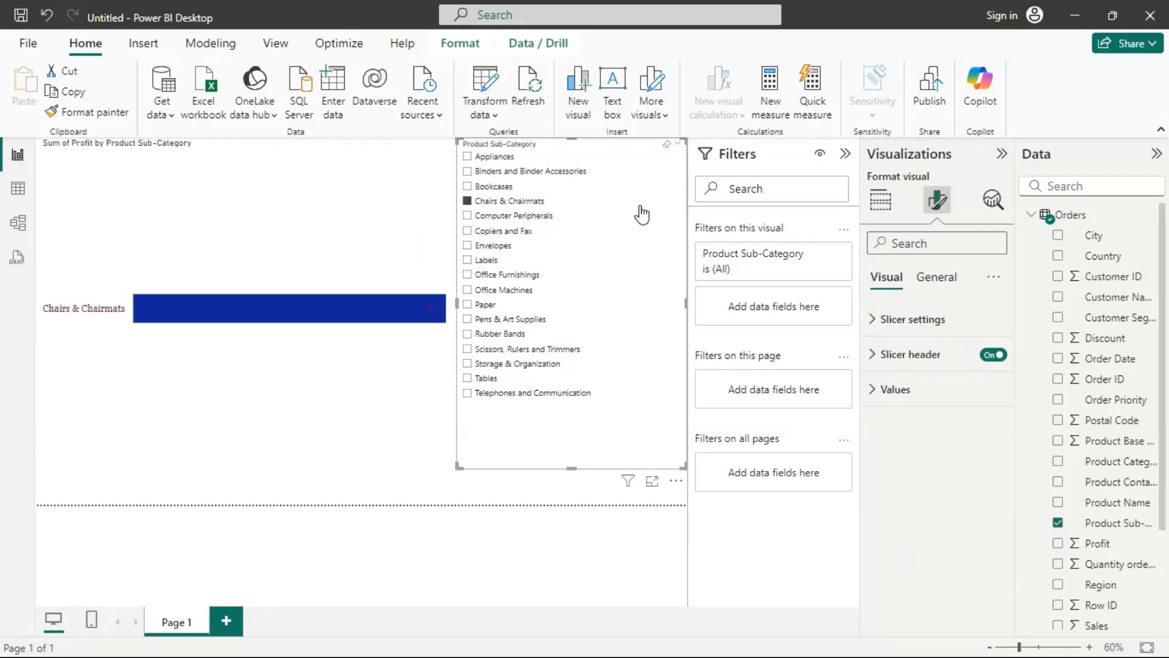
click(468, 201)
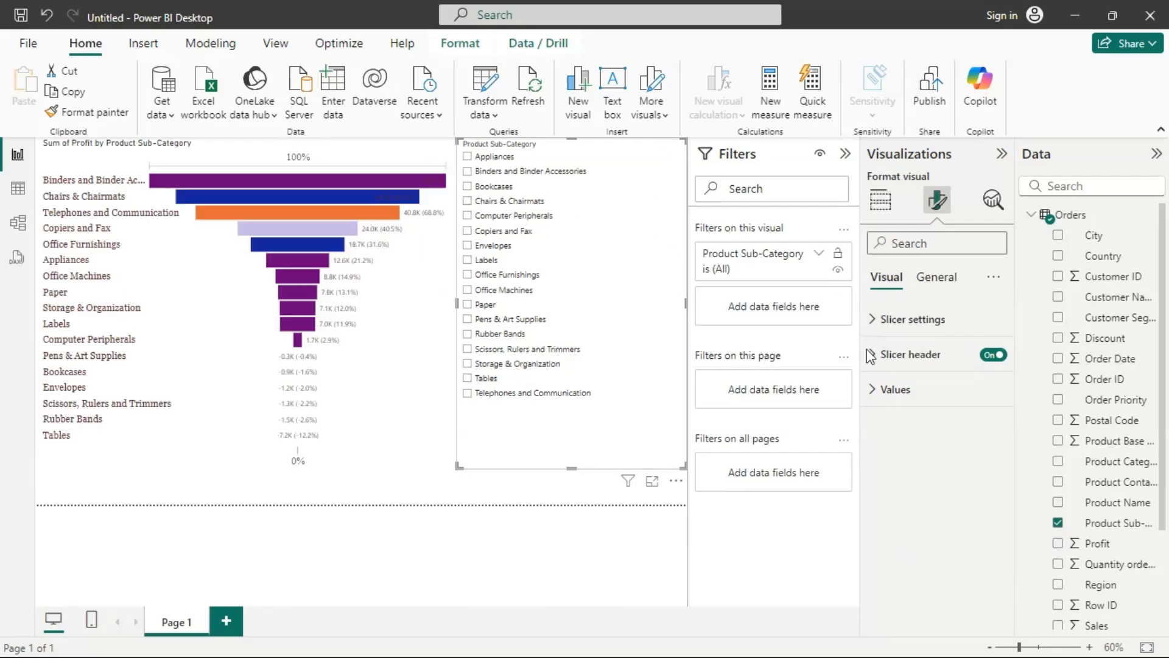
Replace the slicer's Product Sub-Category field with Region.
click(881, 200)
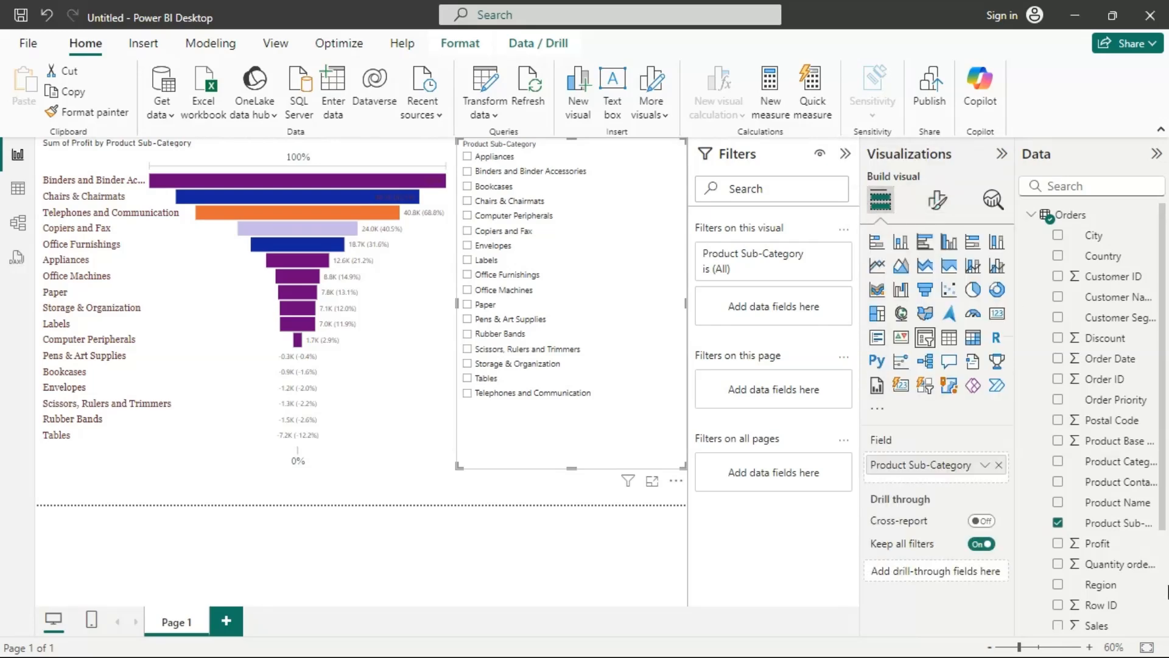
drag(1102, 589, 972, 477)
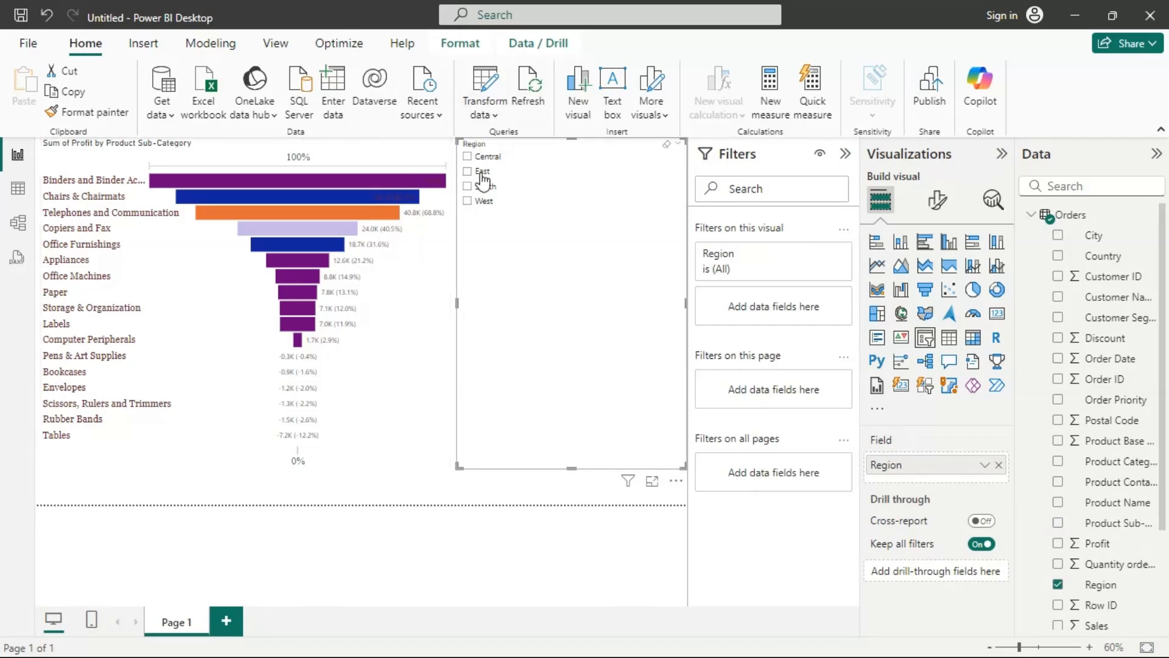
Filter the funnel chart with the Region slicer by Central, East, South and West in turn.
click(467, 156)
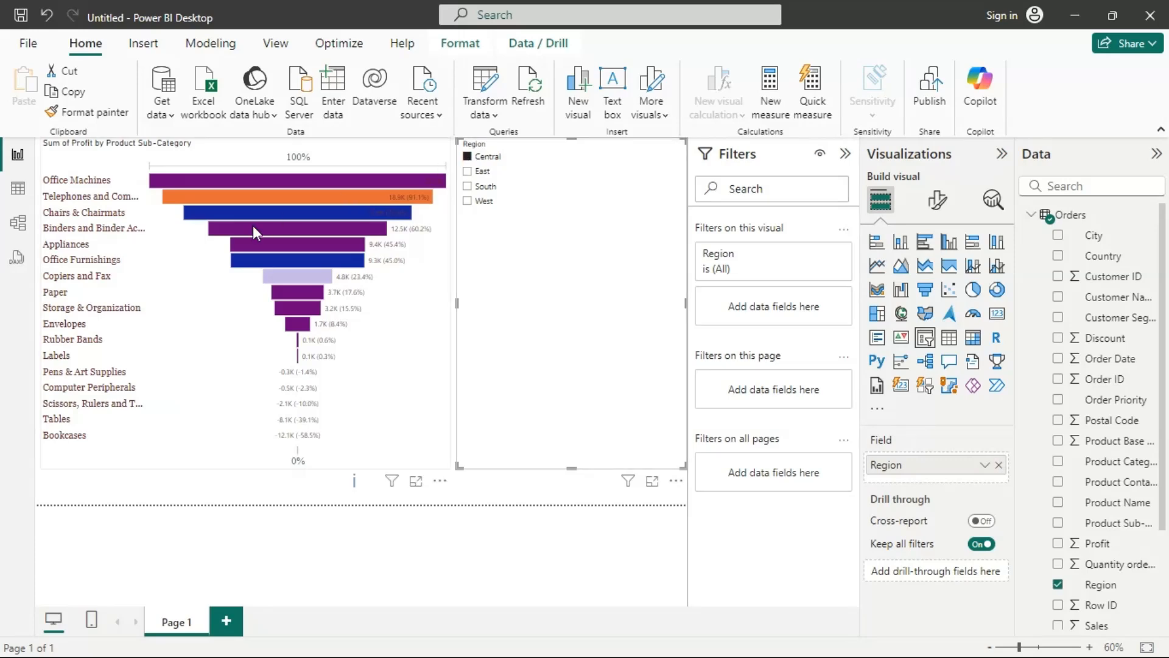
click(468, 171)
click(468, 186)
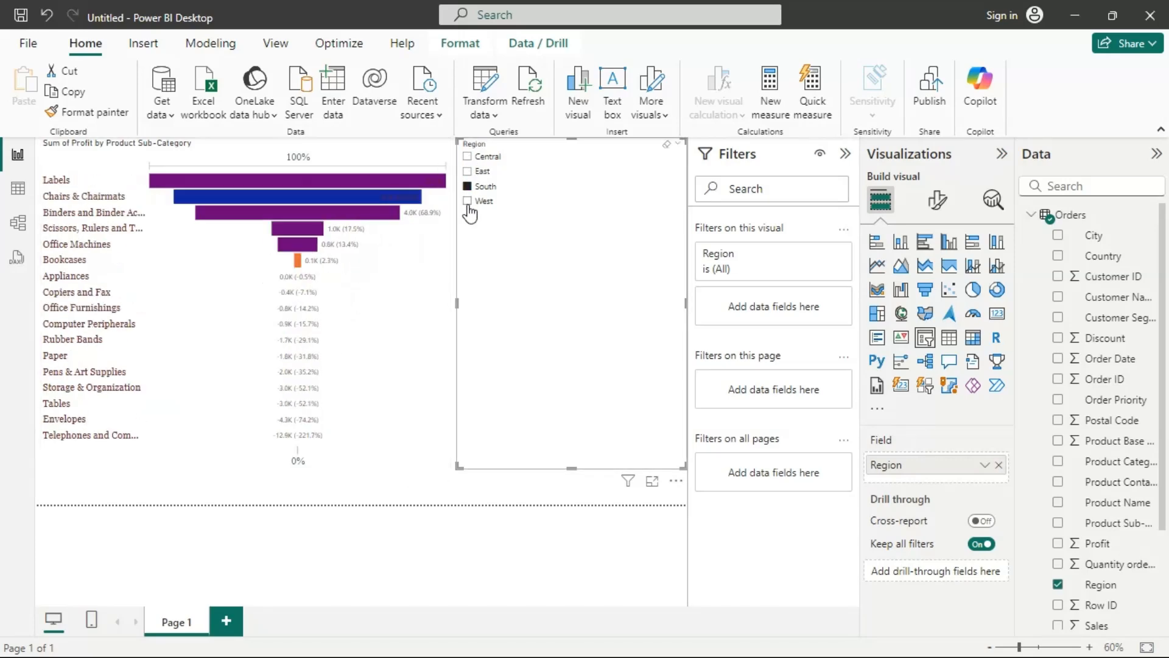
click(467, 201)
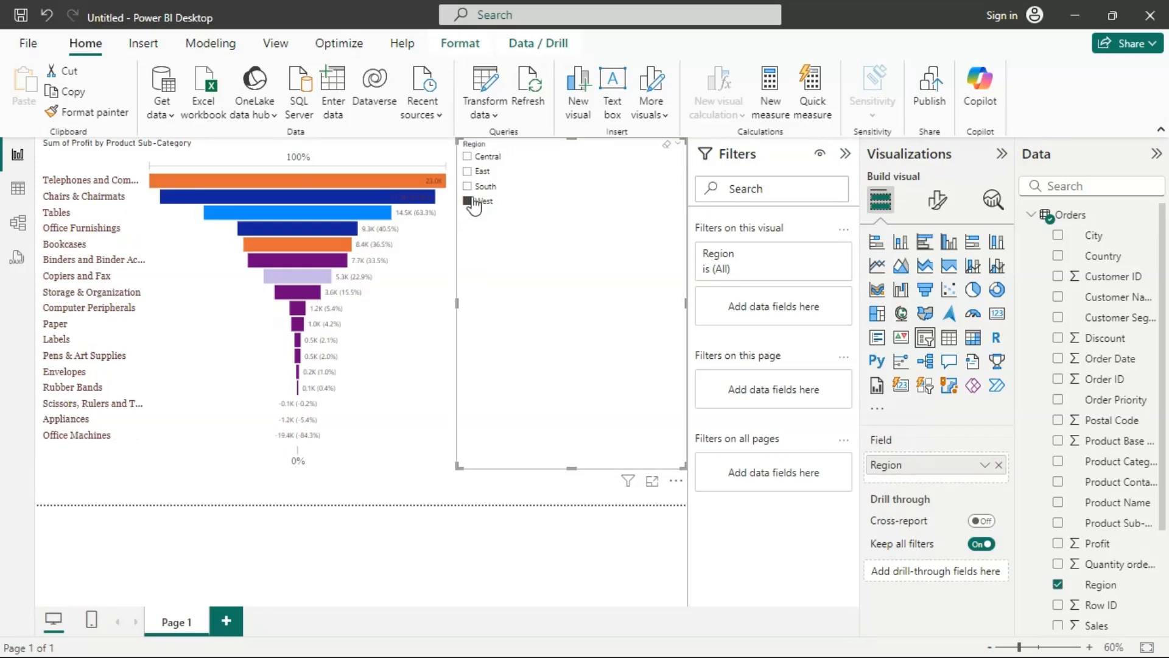